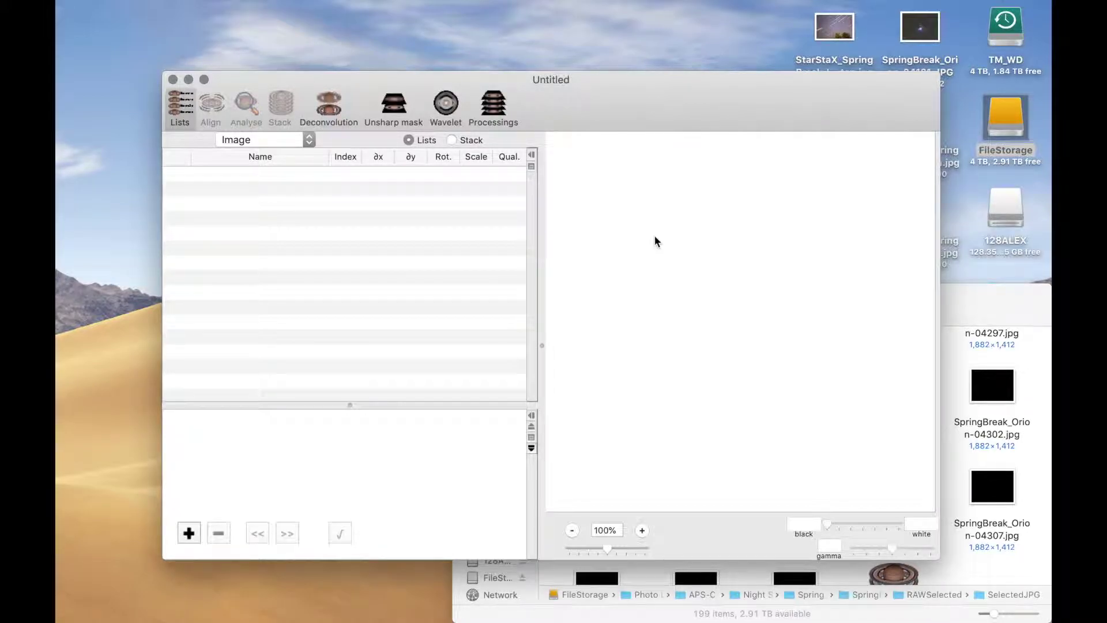
# Look over the SelectedJPG folder's Orion and black frames, then bring the Untitled project forward.
pyautogui.click(987, 303)
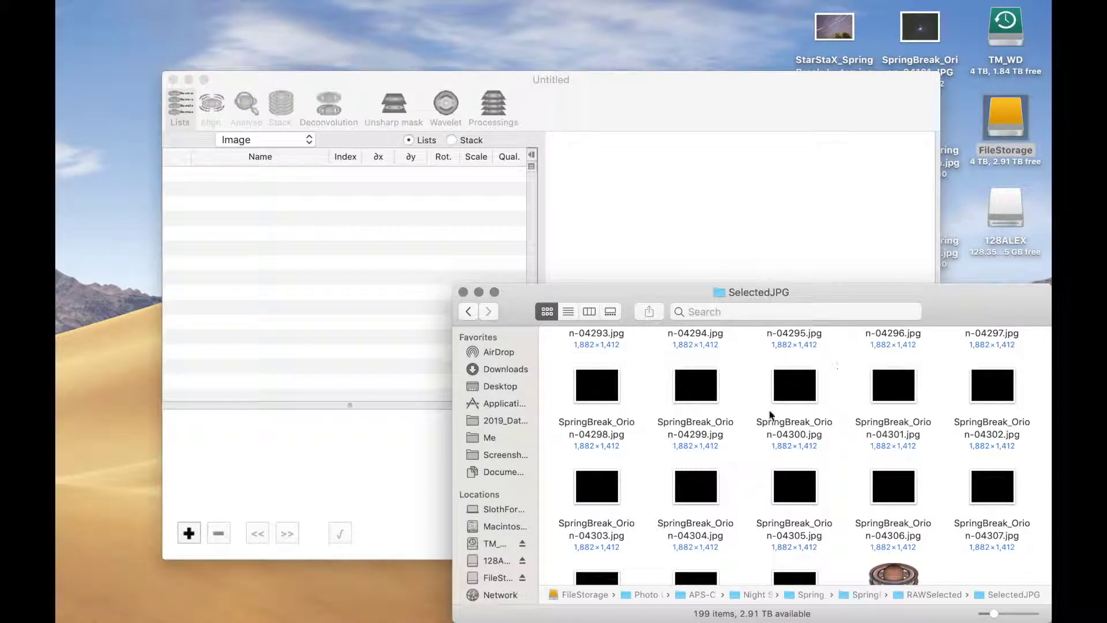
pyautogui.scroll(-1, 647, 491)
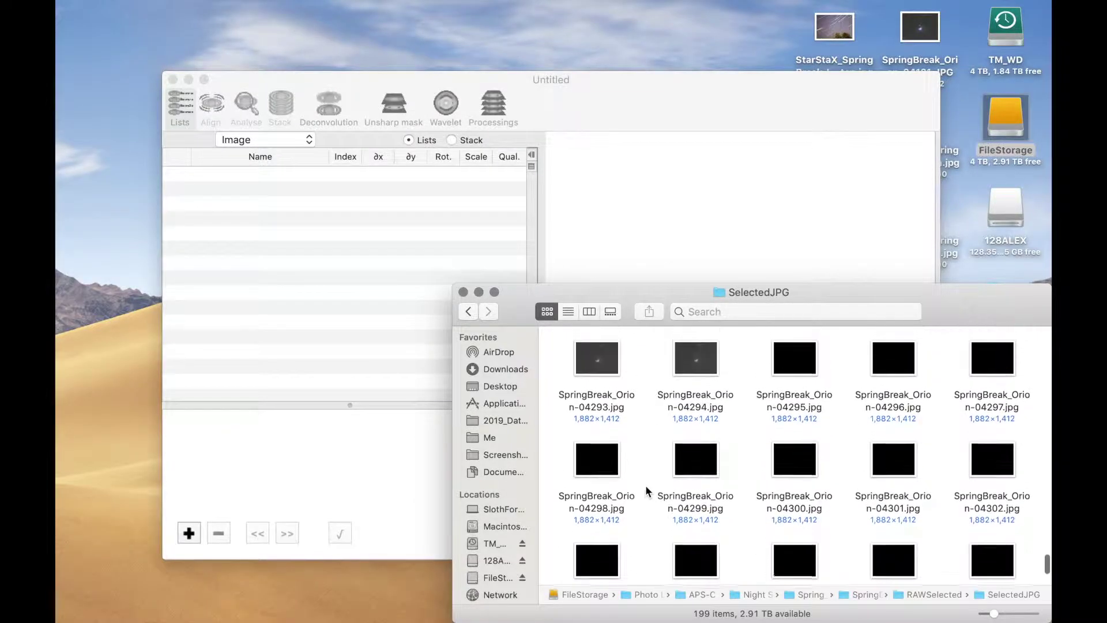
pyautogui.scroll(6, 647, 490)
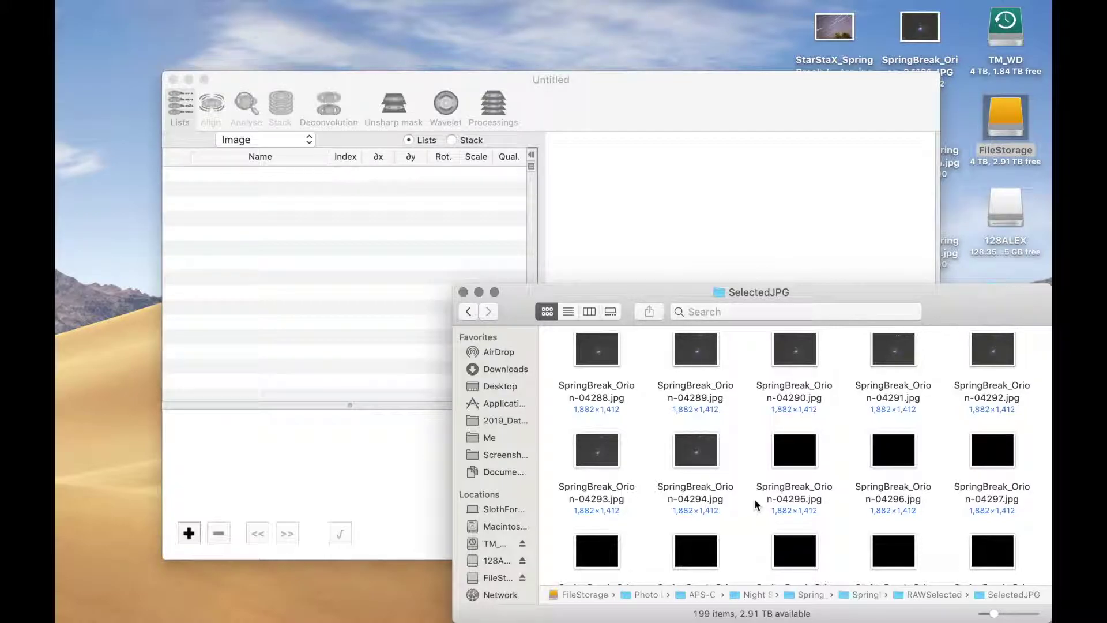
pyautogui.click(708, 272)
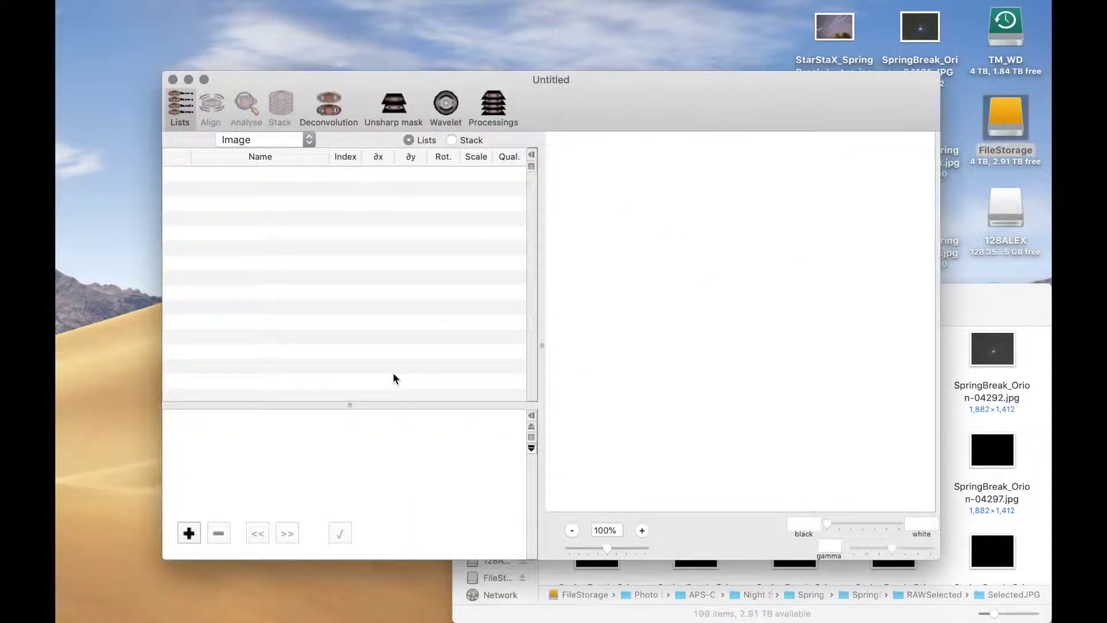
# Add the SpringBreak_Orion JPEG frames from 04121 onward to the Lynkeos image list.
pyautogui.click(189, 533)
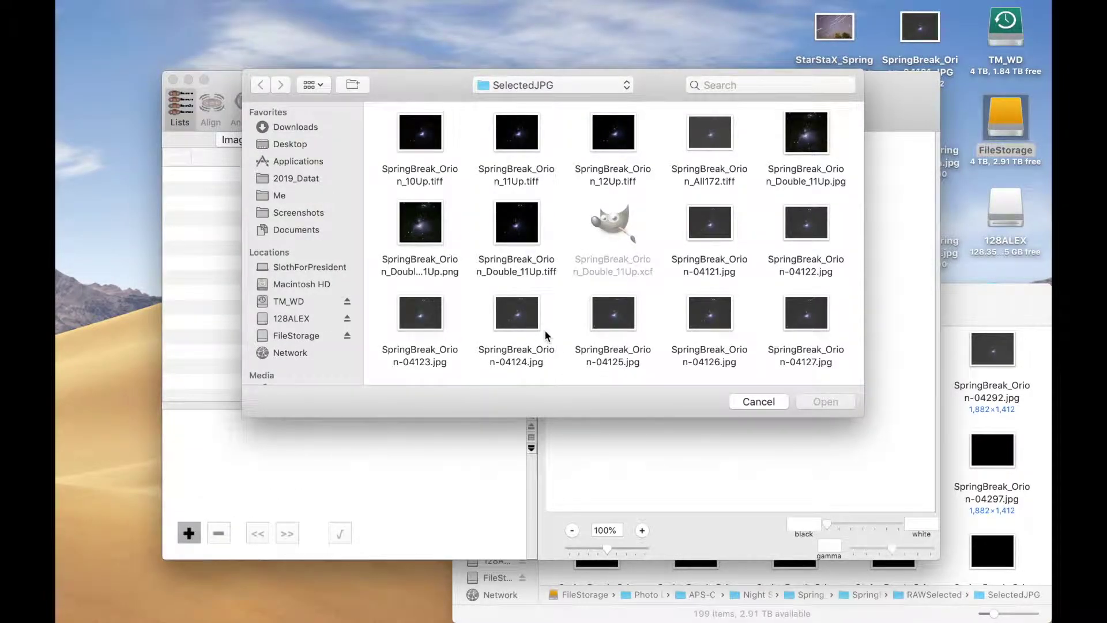
pyautogui.scroll(-1, 544, 330)
pyautogui.moveTo(674, 205); pyautogui.dragTo(824, 211)
pyautogui.scroll(-4, 416, 289)
pyautogui.moveTo(382, 234); pyautogui.dragTo(624, 193)
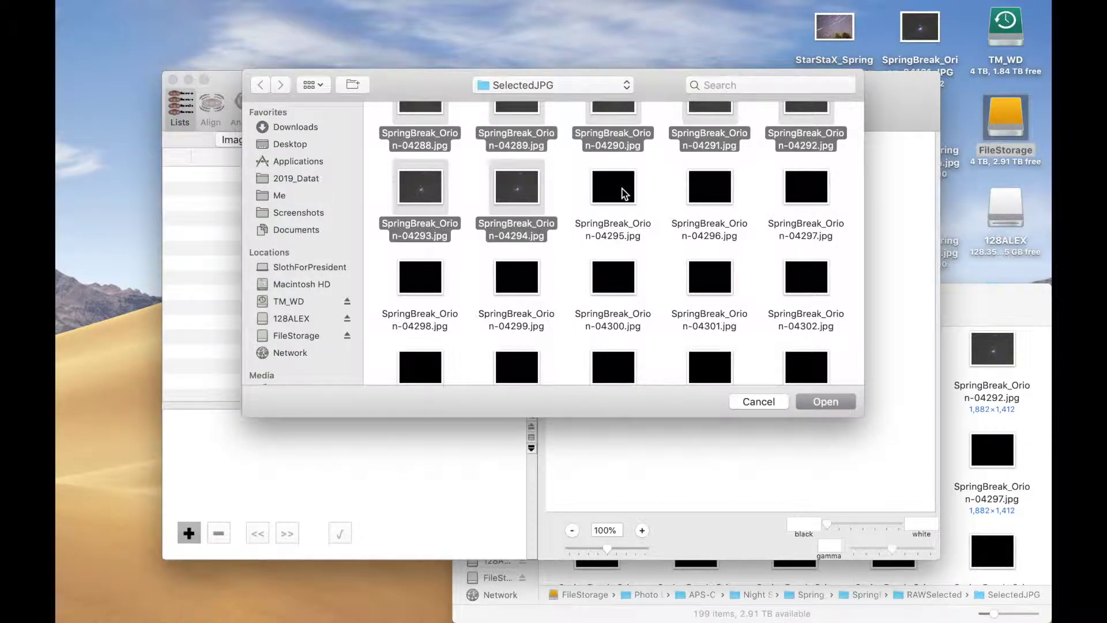
pyautogui.click(815, 401)
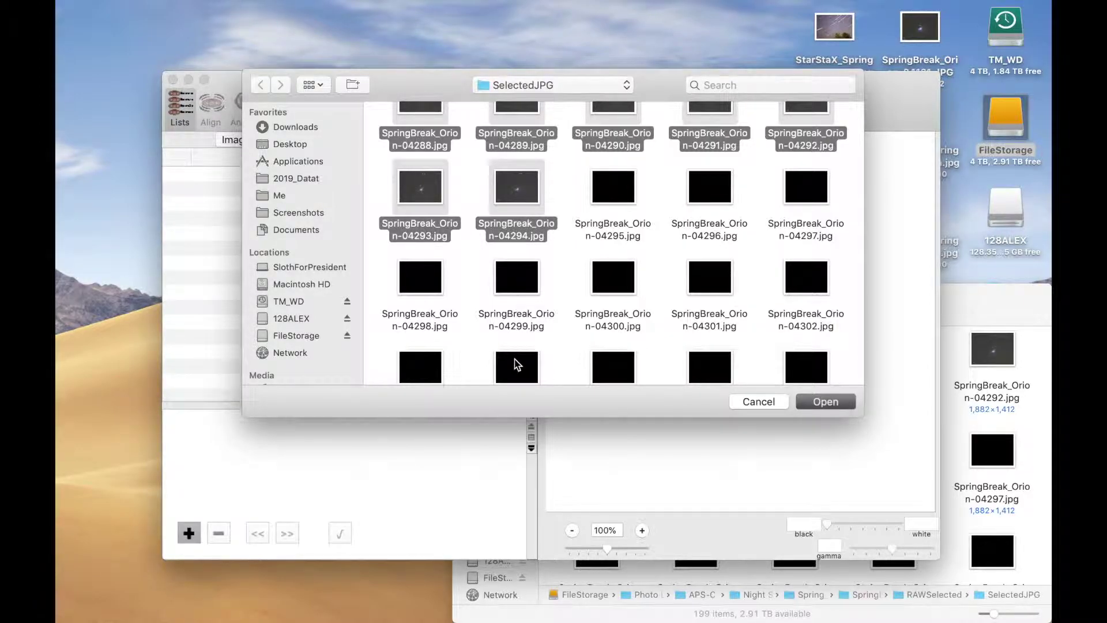
pyautogui.scroll(-20, 311, 298)
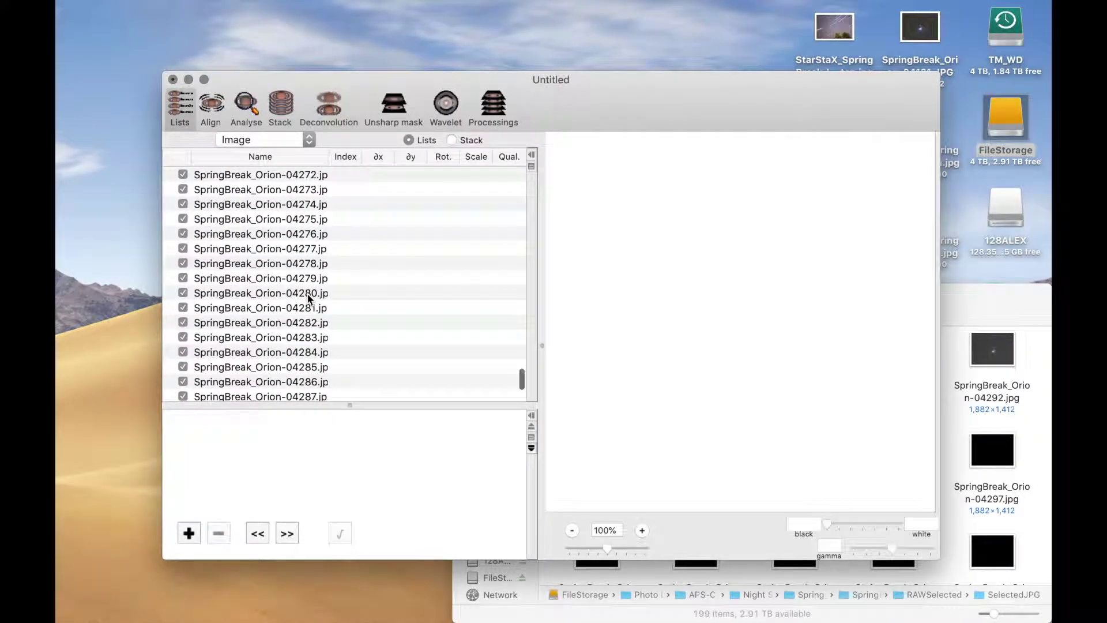
# Switch to the Dark frame list and add the black frames 04295 through 04310.
pyautogui.click(288, 141)
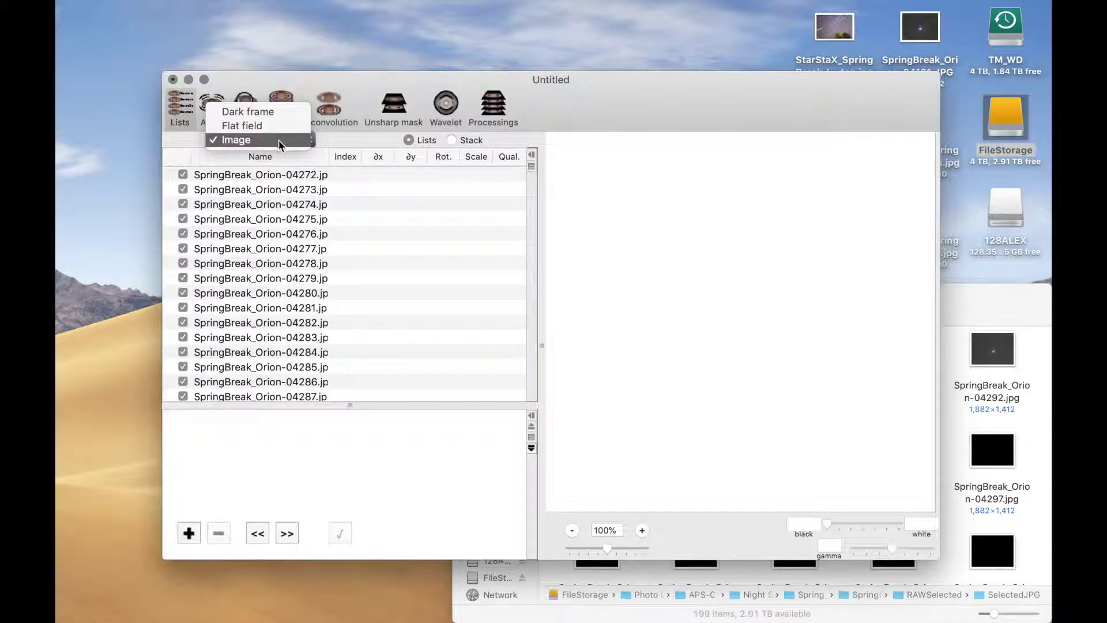
pyautogui.click(248, 112)
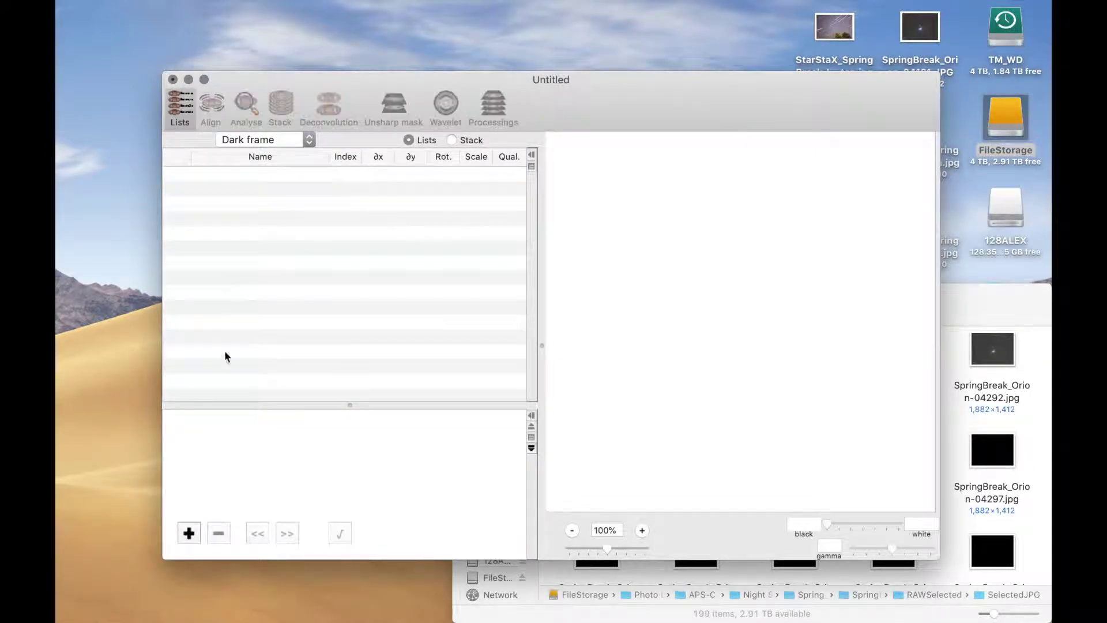
pyautogui.click(189, 533)
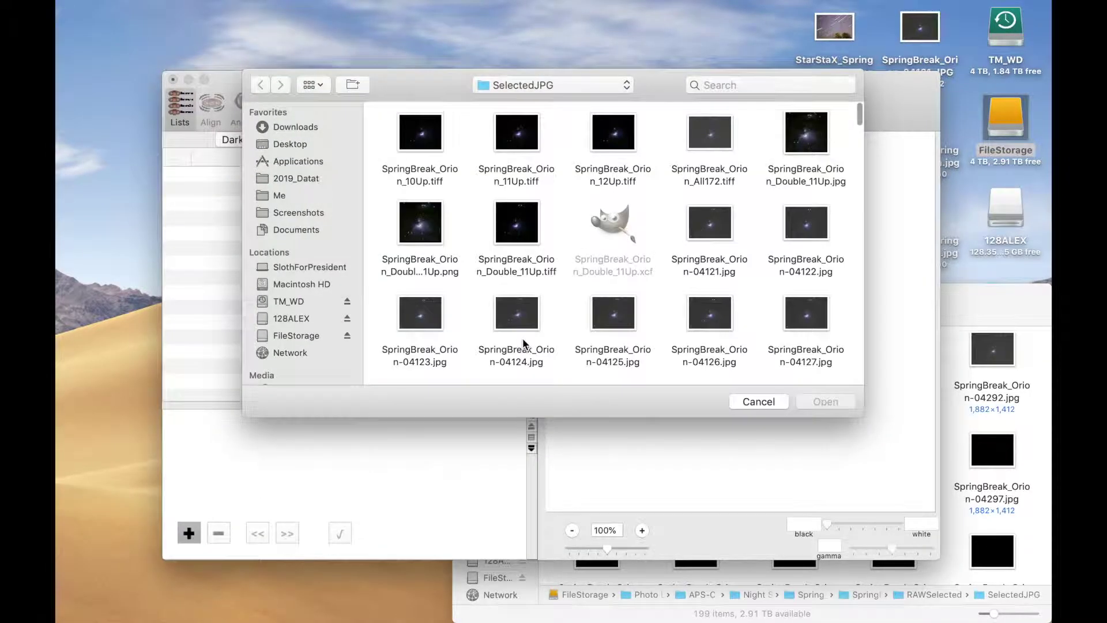
pyautogui.scroll(-5, 523, 342)
pyautogui.scroll(-20, 522, 342)
pyautogui.moveTo(856, 116); pyautogui.dragTo(376, 330)
pyautogui.click(846, 402)
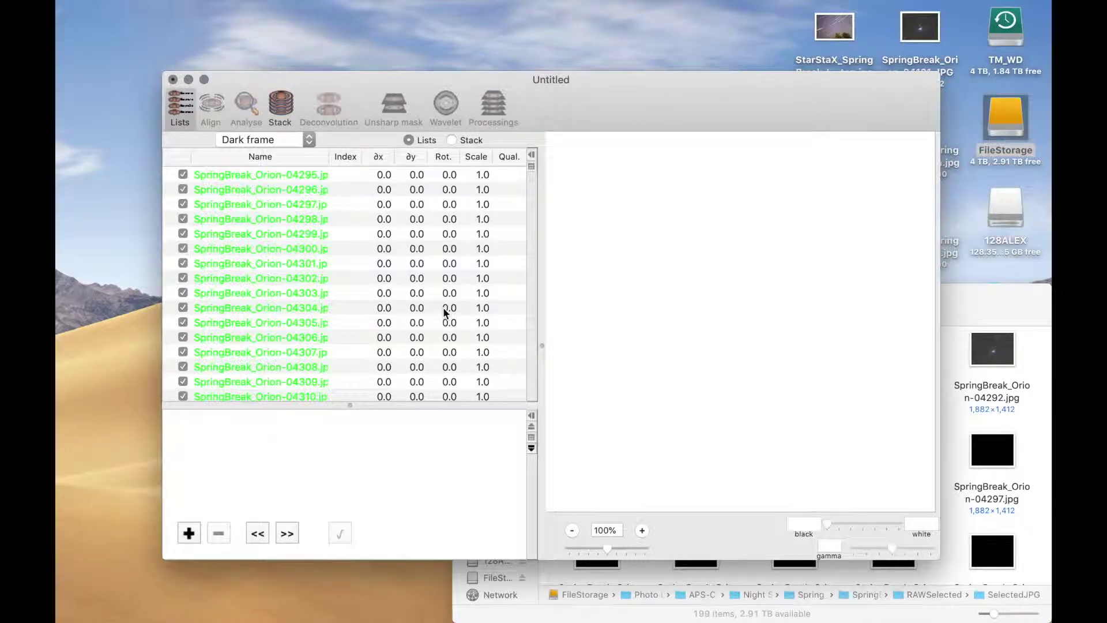
# Glance at the Flat field list, then return to the Dark frame list.
pyautogui.click(301, 141)
pyautogui.click(283, 152)
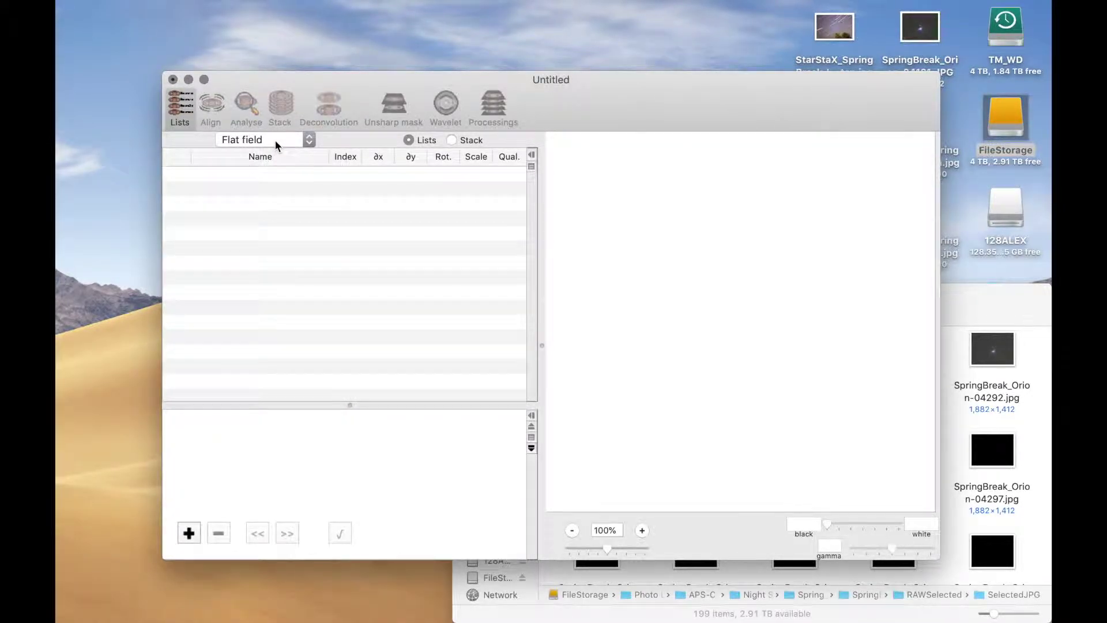
pyautogui.click(275, 141)
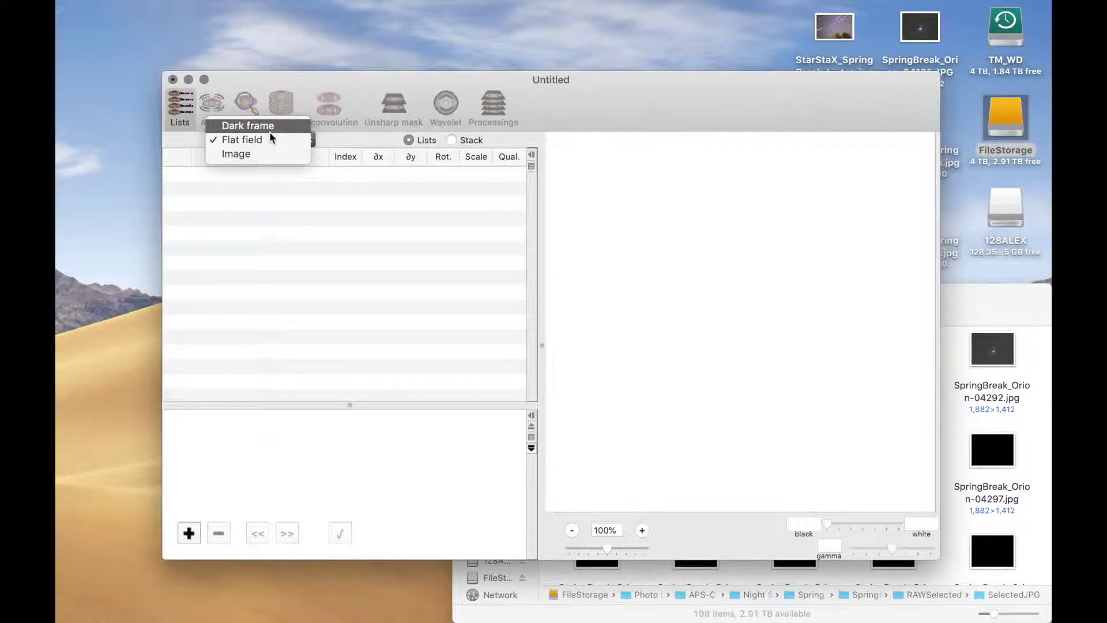
pyautogui.click(268, 132)
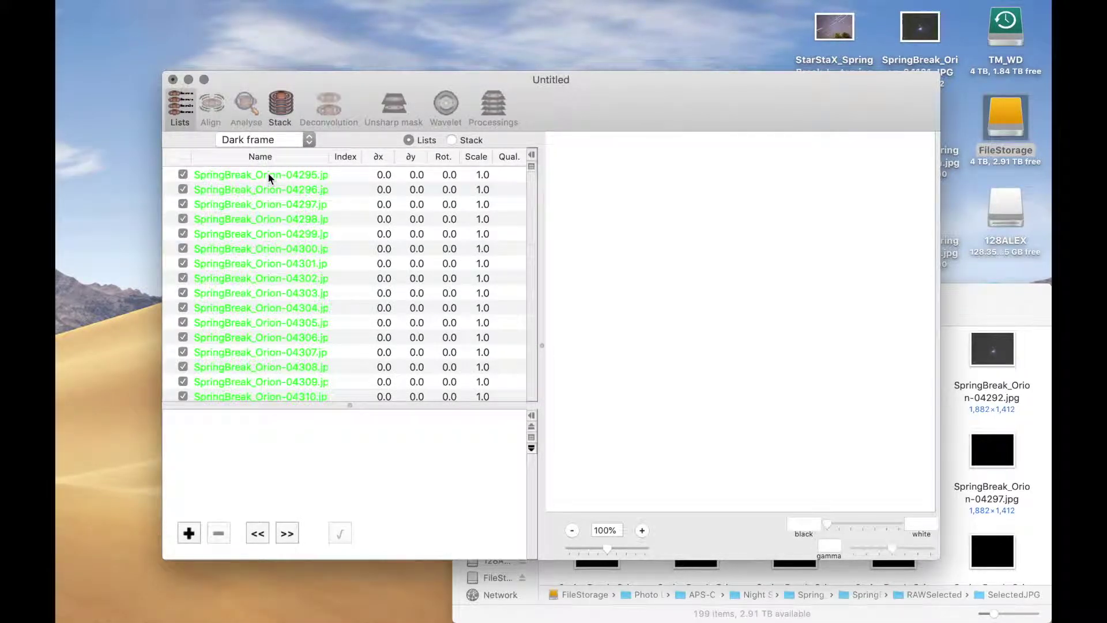
pyautogui.scroll(-1, 267, 175)
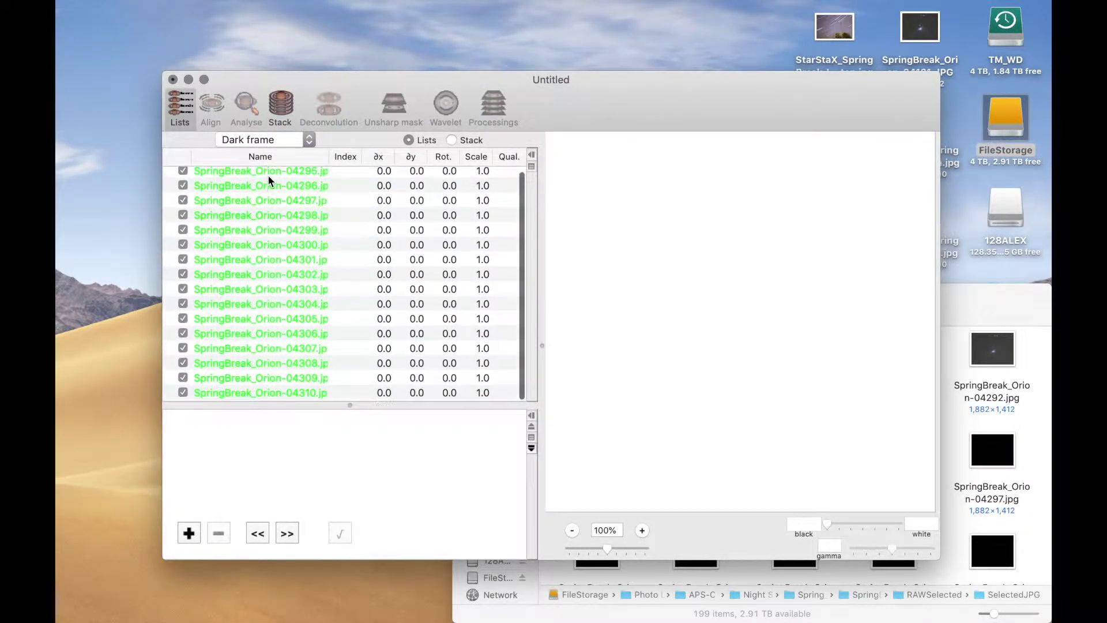
pyautogui.click(285, 112)
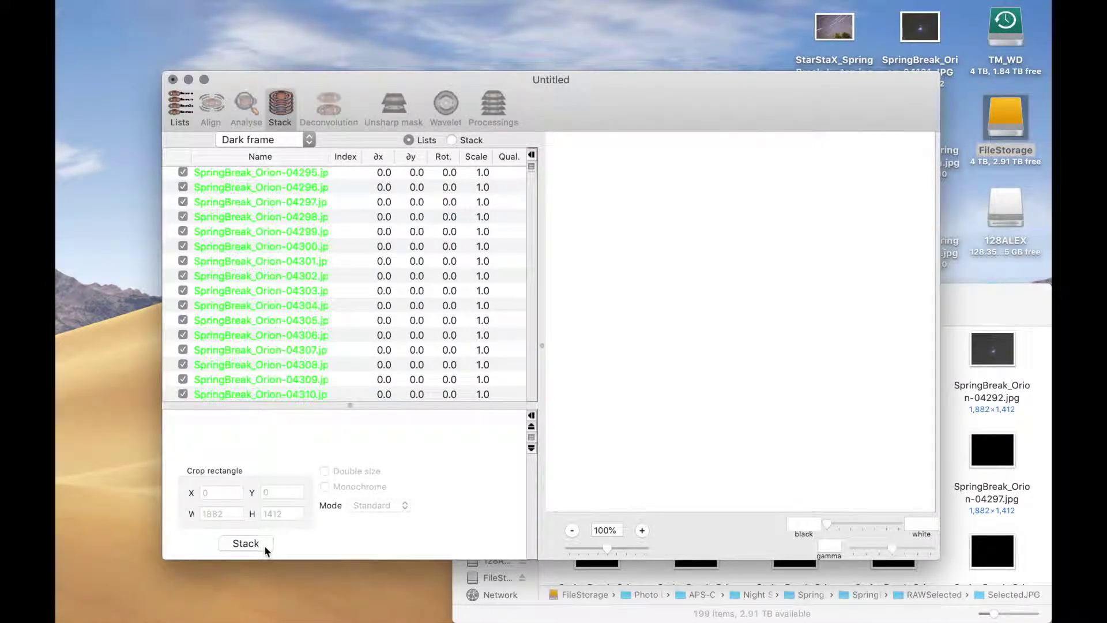
# Preview dark frame 04300 zoomed out, then stack the dark frames into one Dark frame stack.
pyautogui.click(273, 248)
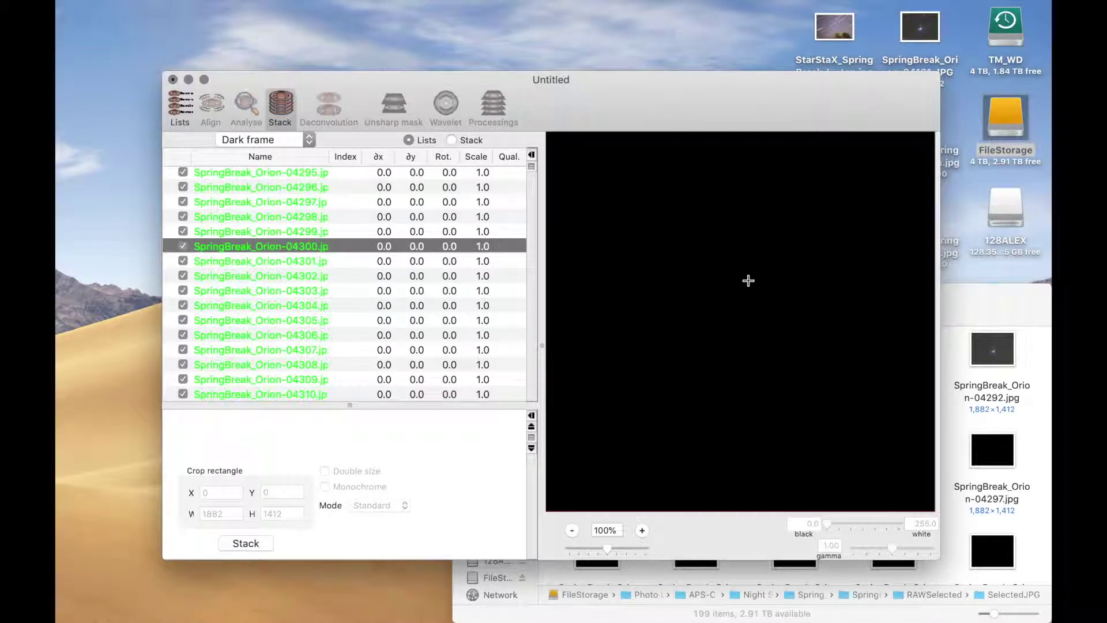
pyautogui.click(573, 530)
pyautogui.click(572, 531)
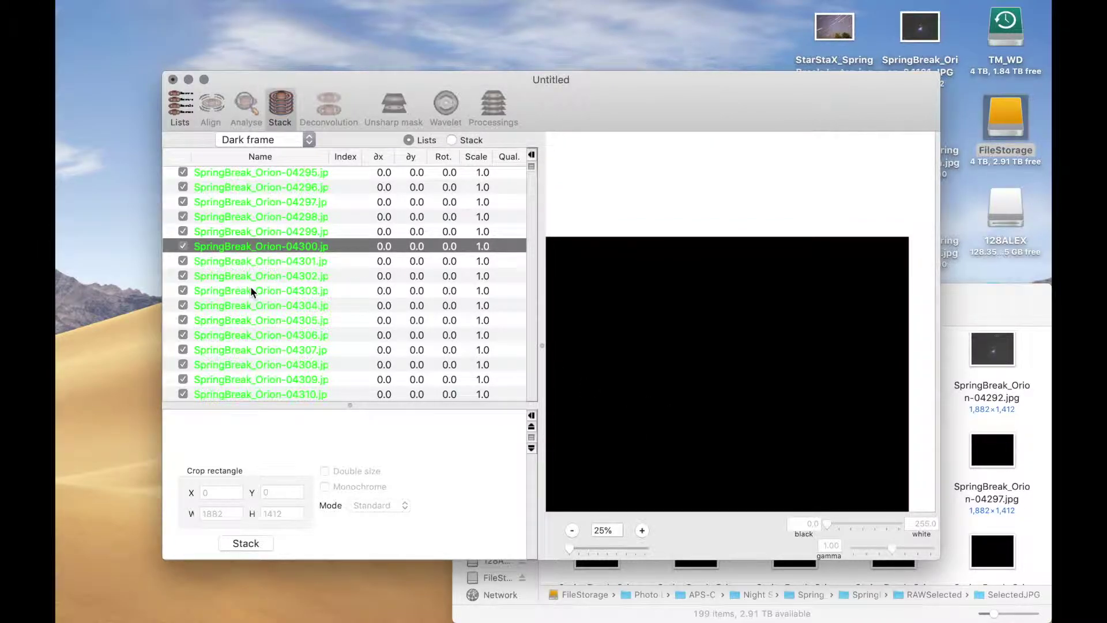
pyautogui.click(244, 544)
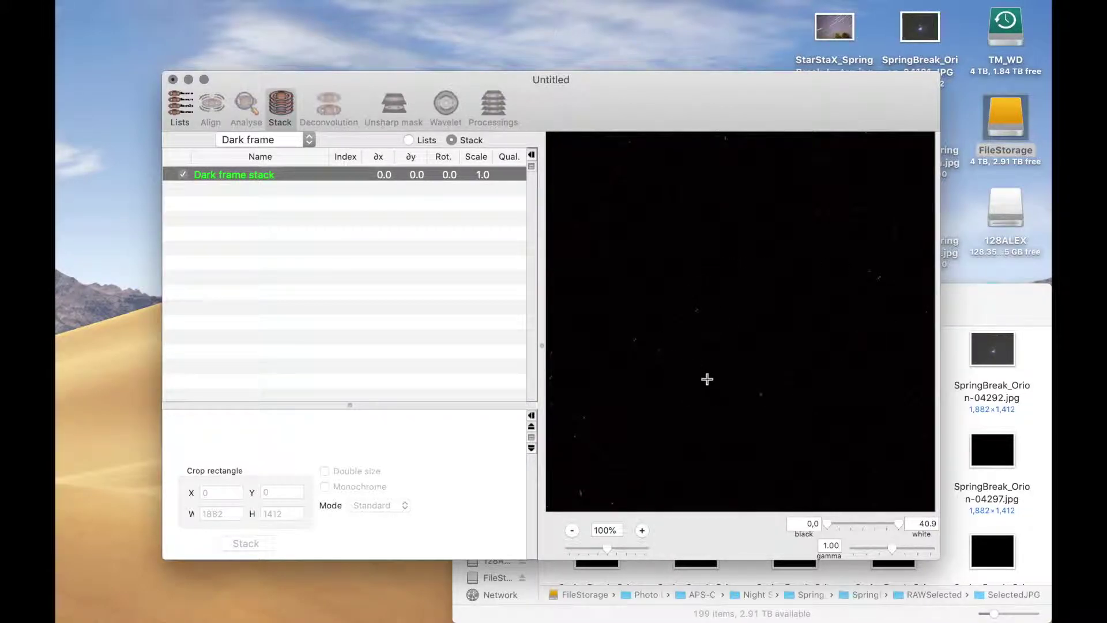
# Switch back to the Orion image list in Lists mode and preview frame 04121.
pyautogui.click(243, 145)
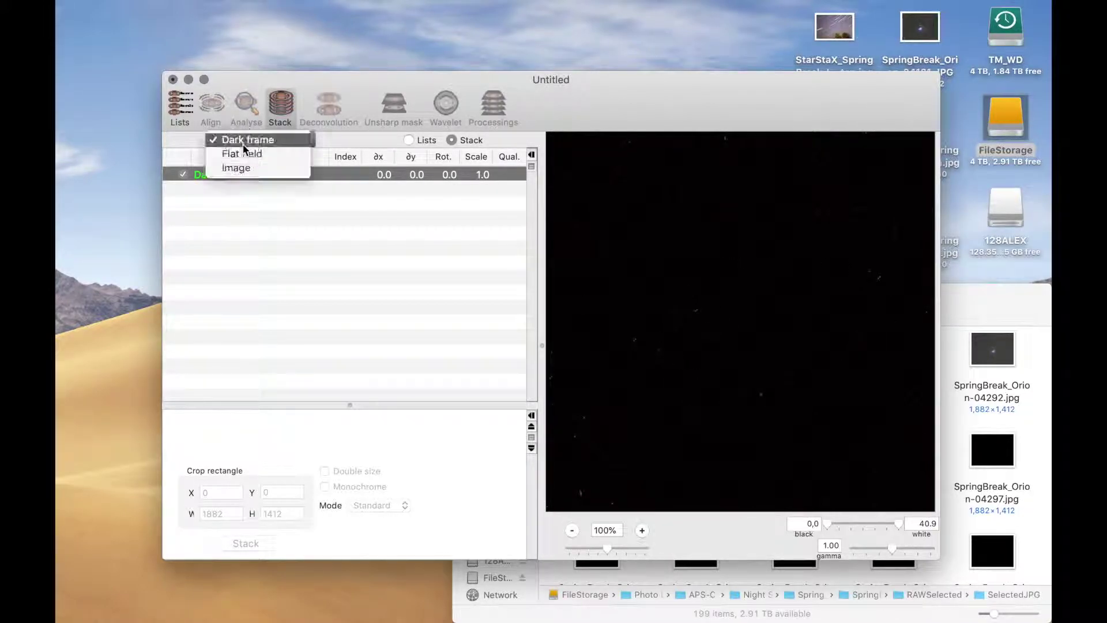
pyautogui.click(243, 168)
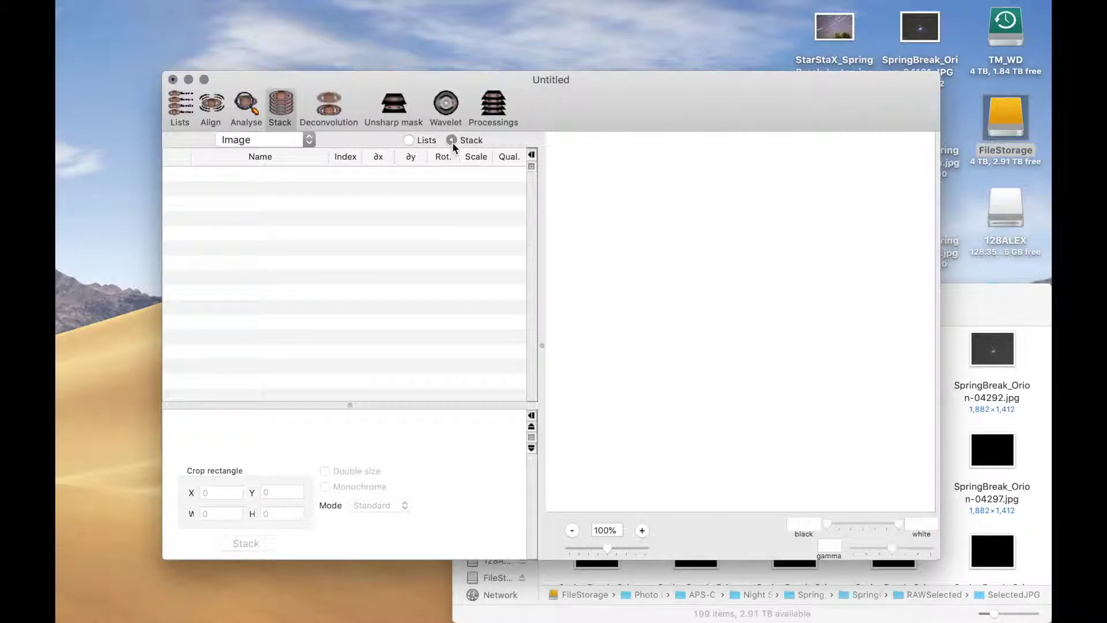
pyautogui.click(414, 140)
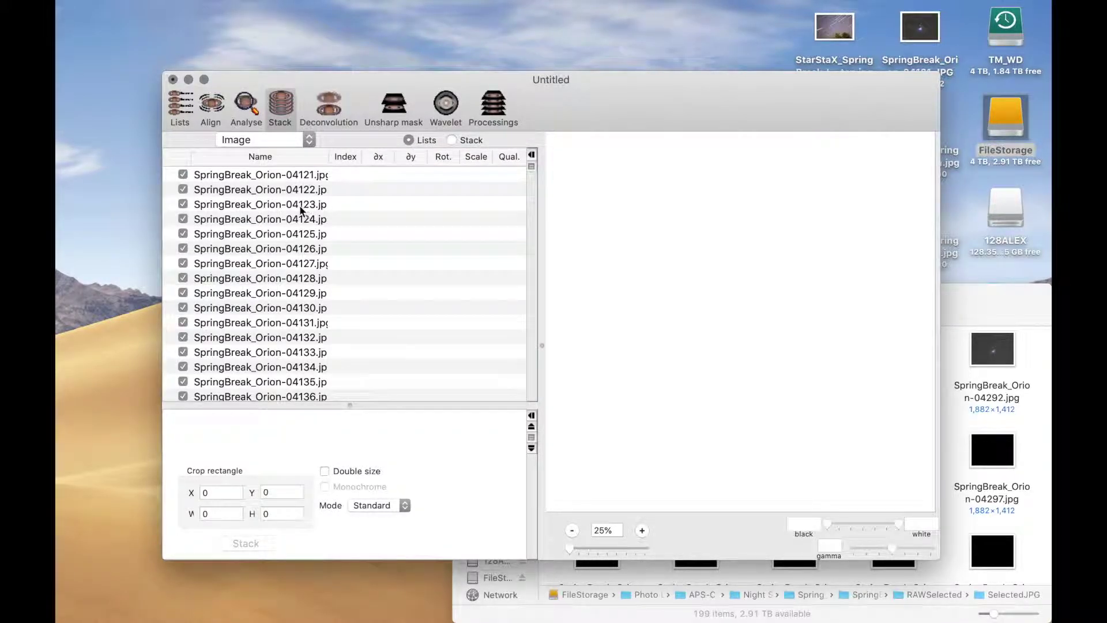
pyautogui.click(264, 174)
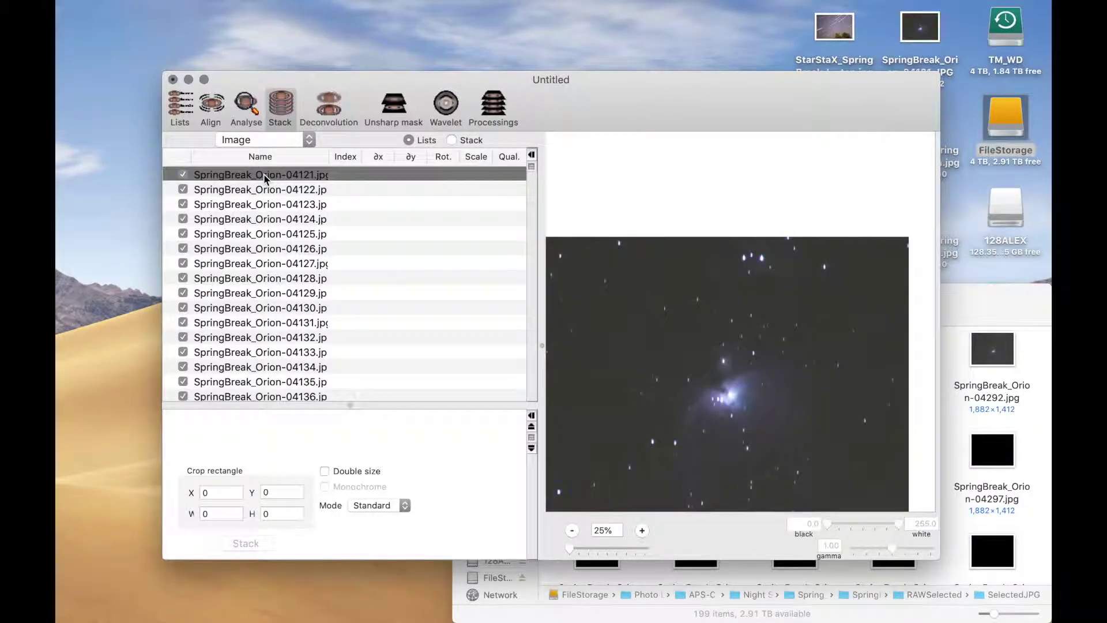
pyautogui.click(212, 109)
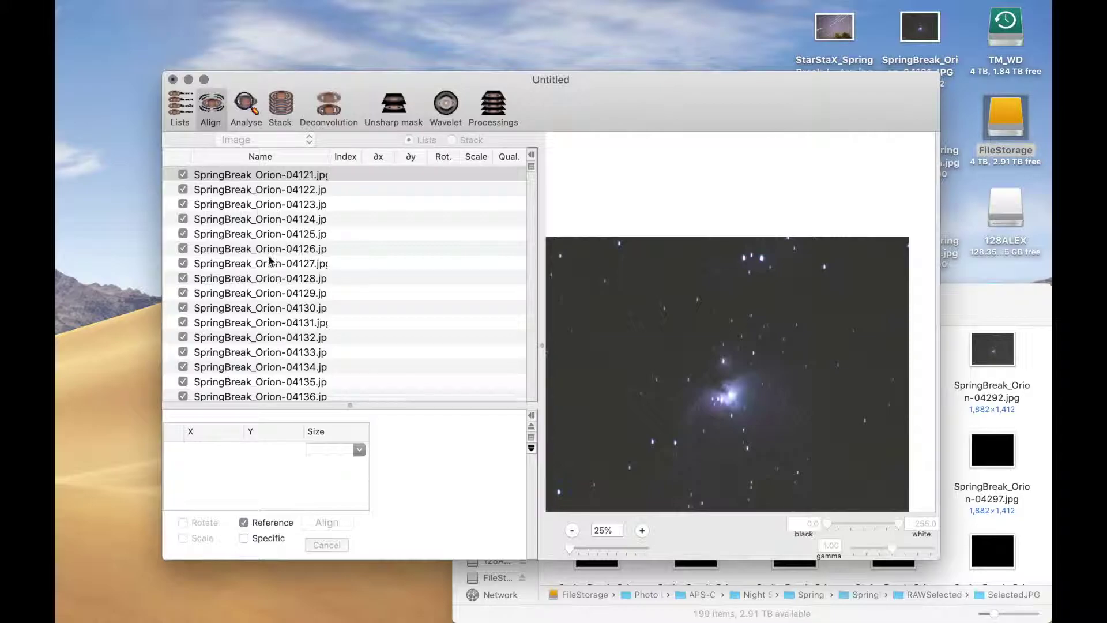
# Zoom in on frame 04152 and mark the alignment area around the nebula.
pyautogui.scroll(-8, 269, 261)
pyautogui.click(268, 264)
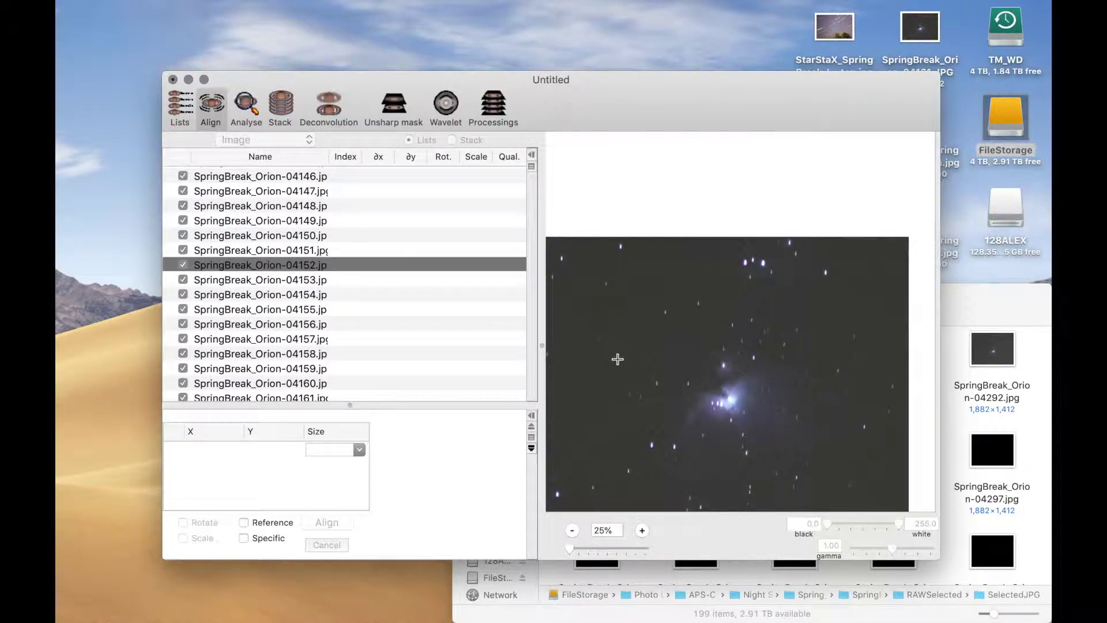
pyautogui.click(645, 528)
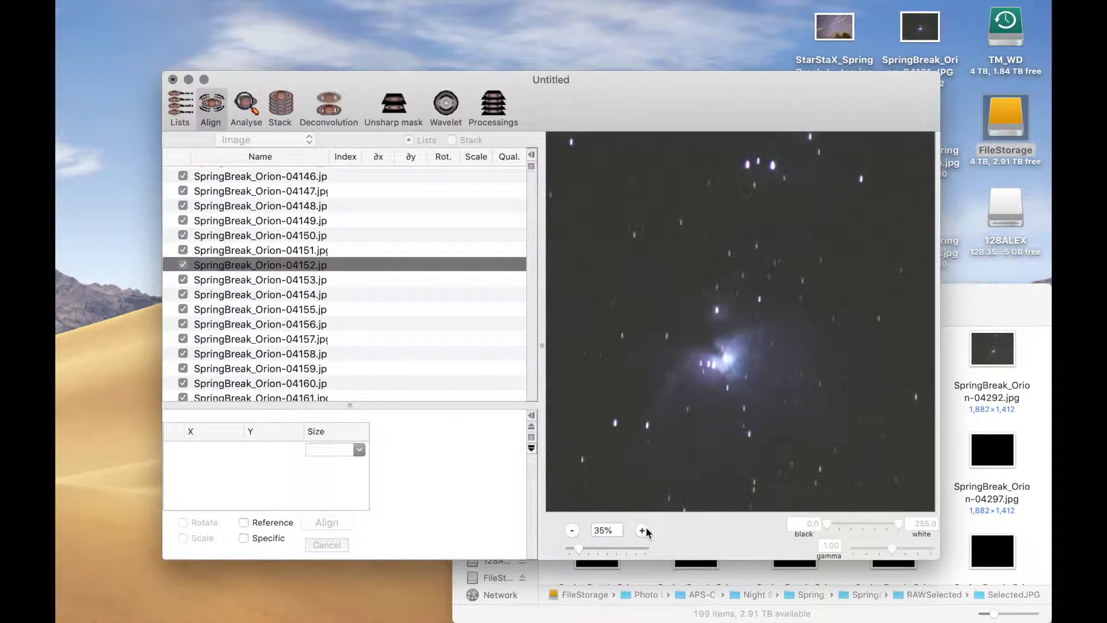
pyautogui.hscroll(-3, 689, 392)
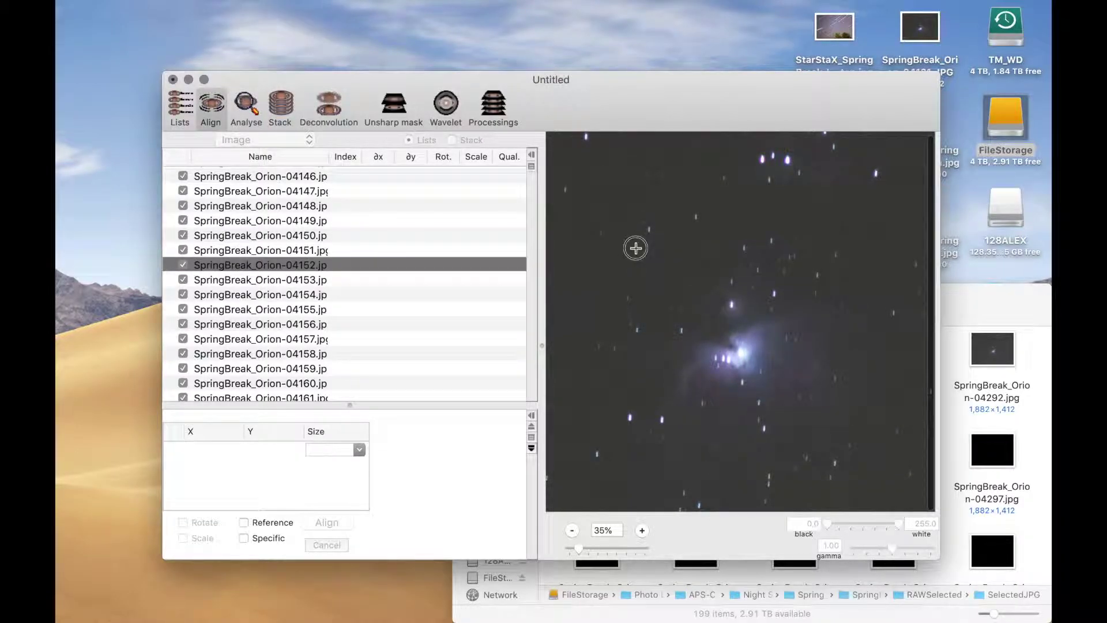
pyautogui.moveTo(635, 248); pyautogui.dragTo(876, 464)
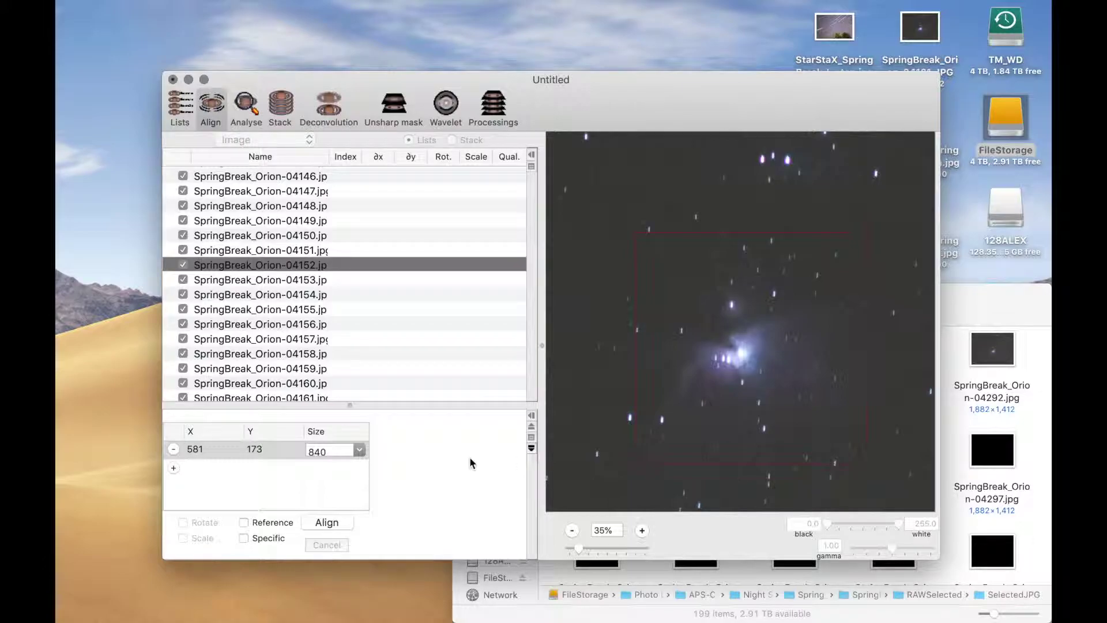
# Align all Orion frames and check their dx/dy offsets in the list.
pyautogui.click(327, 522)
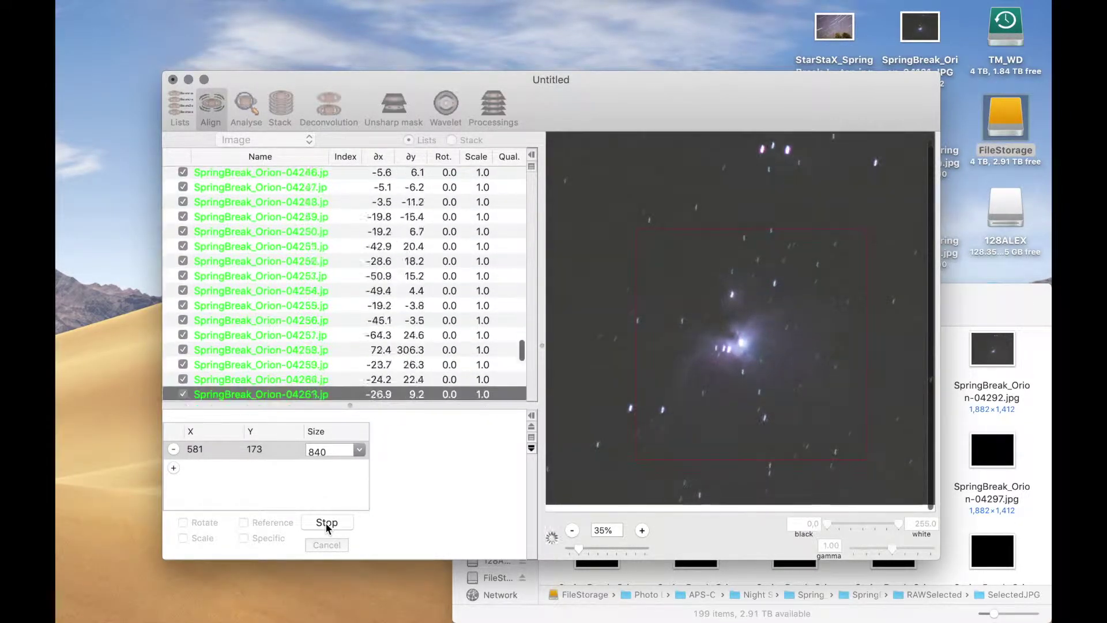
pyautogui.click(326, 522)
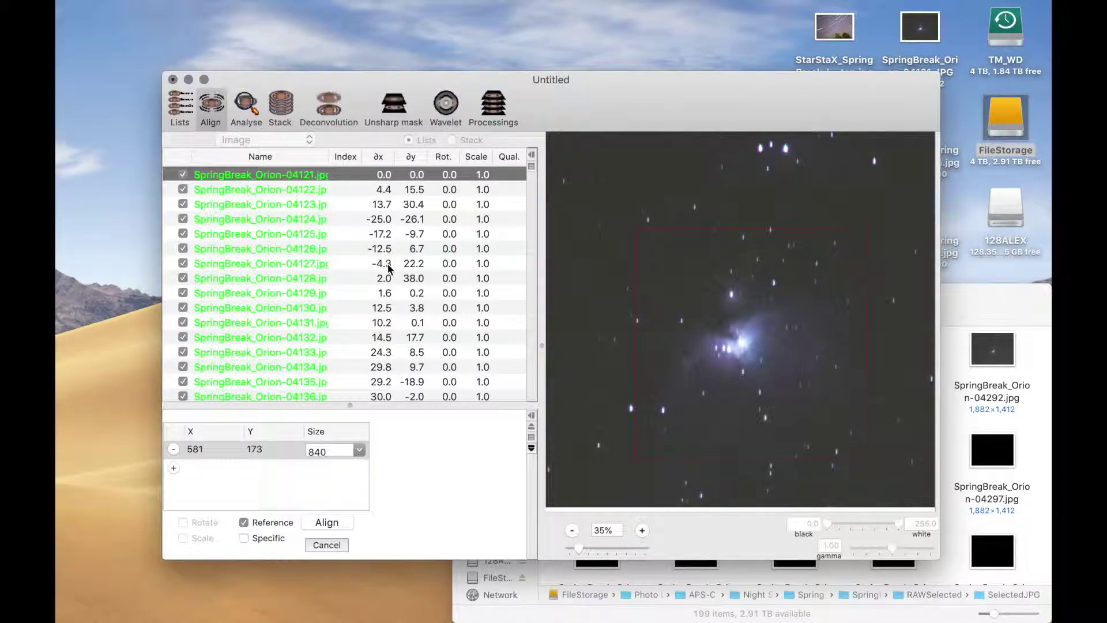
pyautogui.scroll(-15, 389, 268)
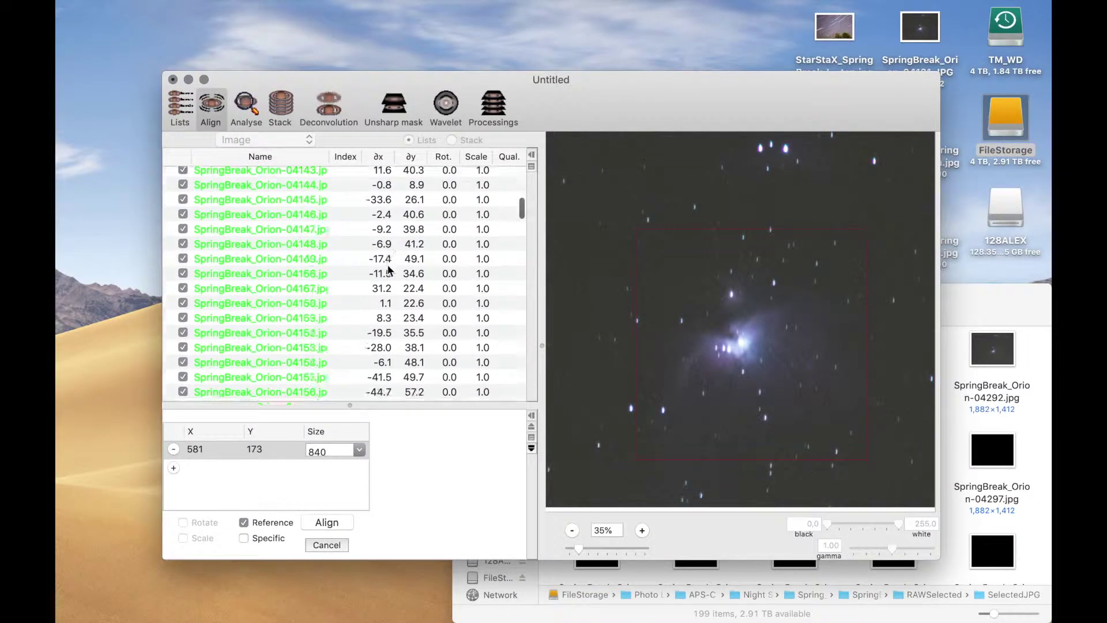
pyautogui.click(252, 114)
# Run an Entropy analysis over a nebula rectangle, scoring the frames from 3.02 to 4.04.
pyautogui.click(213, 108)
pyautogui.click(244, 114)
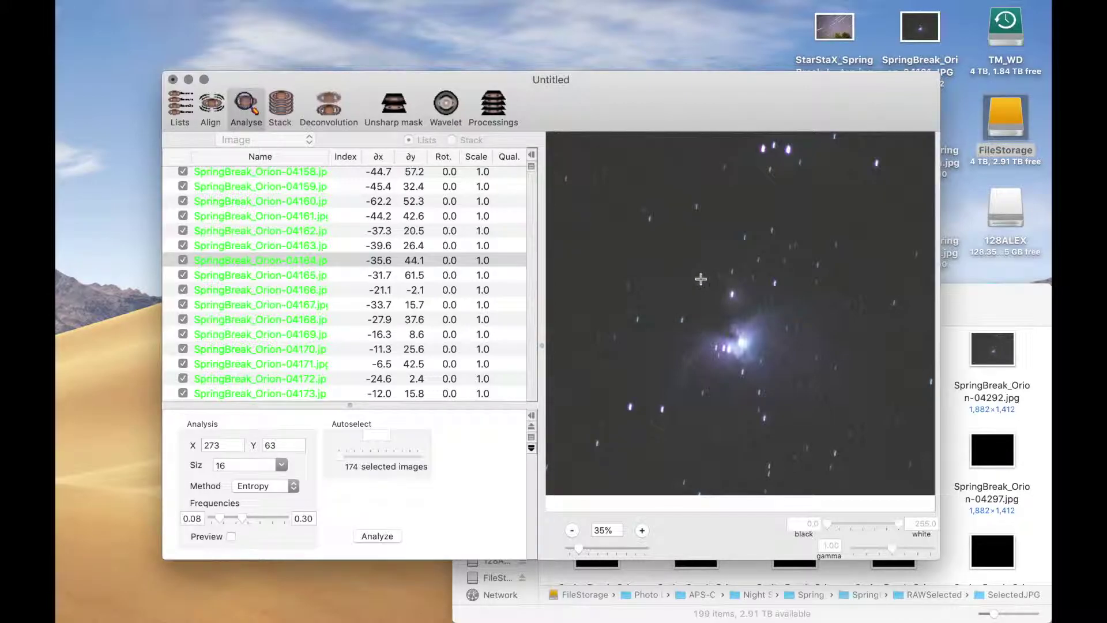
pyautogui.moveTo(701, 279); pyautogui.dragTo(733, 306)
pyautogui.click(371, 536)
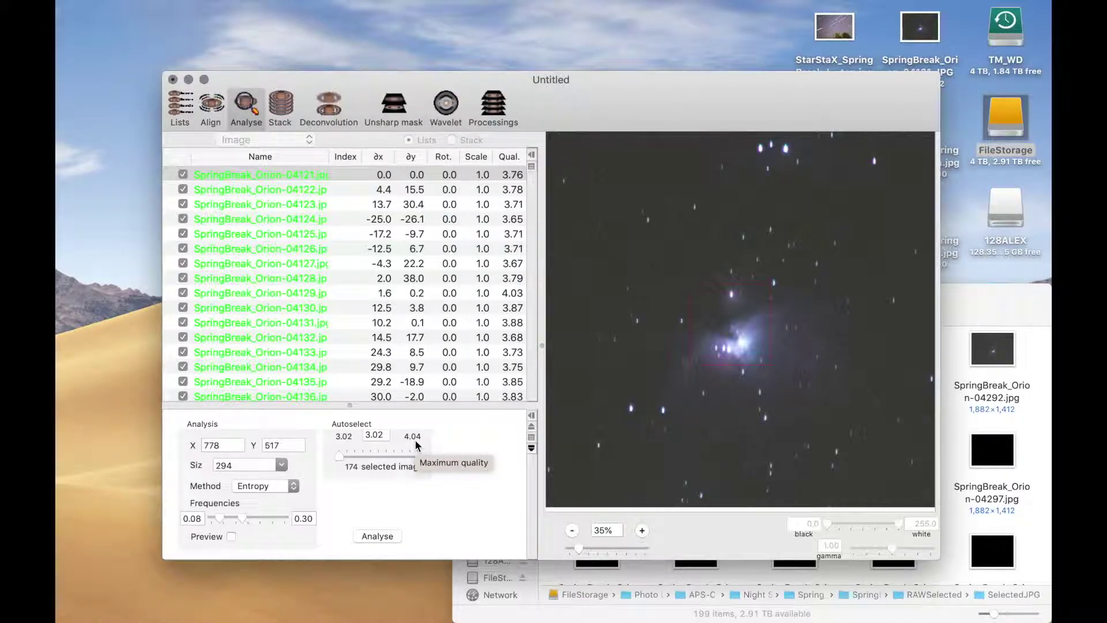
pyautogui.scroll(-10, 506, 363)
# Preview the top-scoring frames 04162 (4.03) and 04172 (4.04).
pyautogui.click(503, 257)
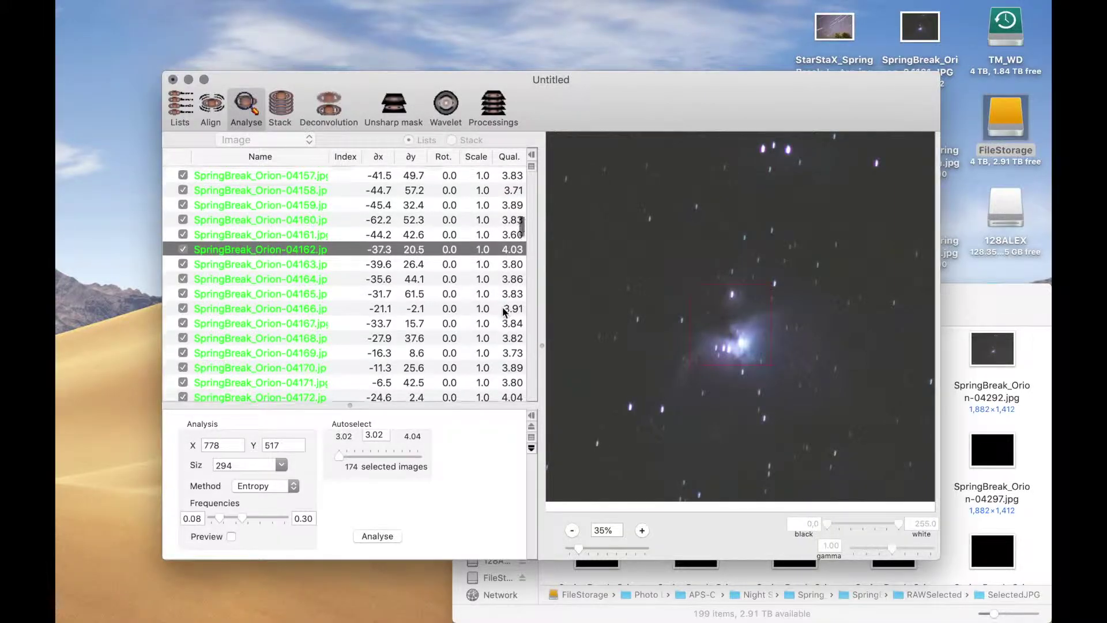
pyautogui.scroll(-4, 503, 311)
pyautogui.click(503, 282)
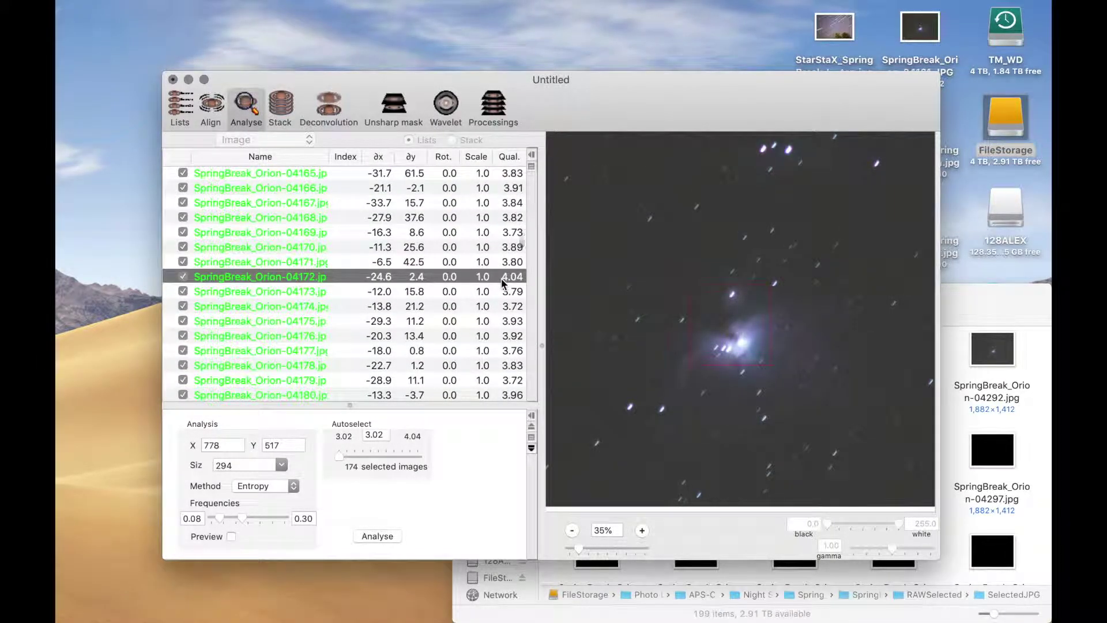
pyautogui.scroll(-1, 504, 282)
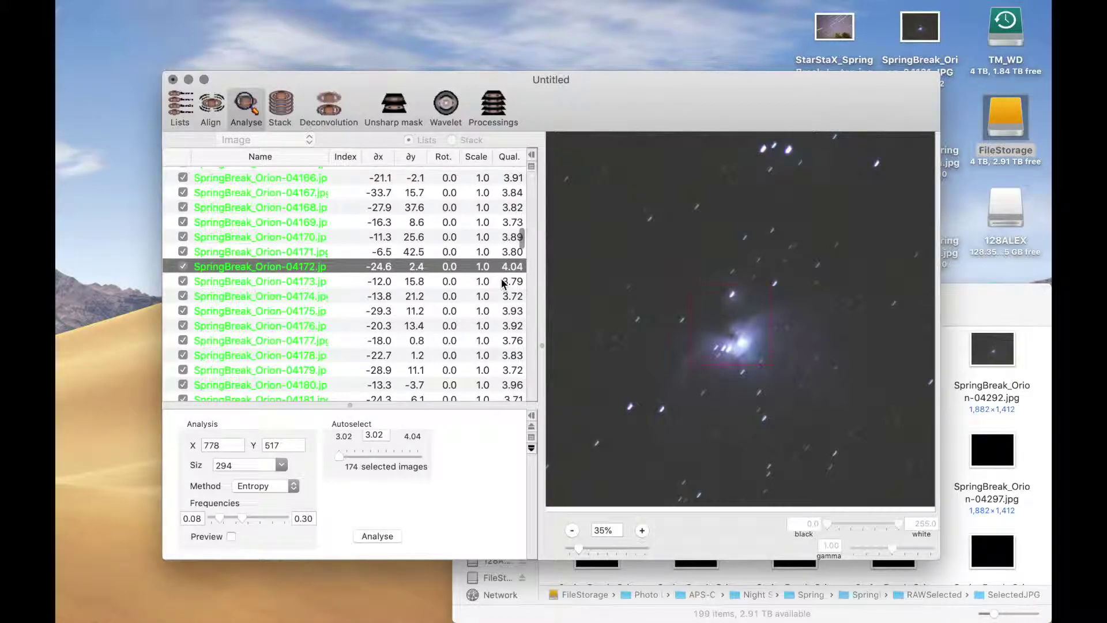
pyautogui.scroll(4, 503, 283)
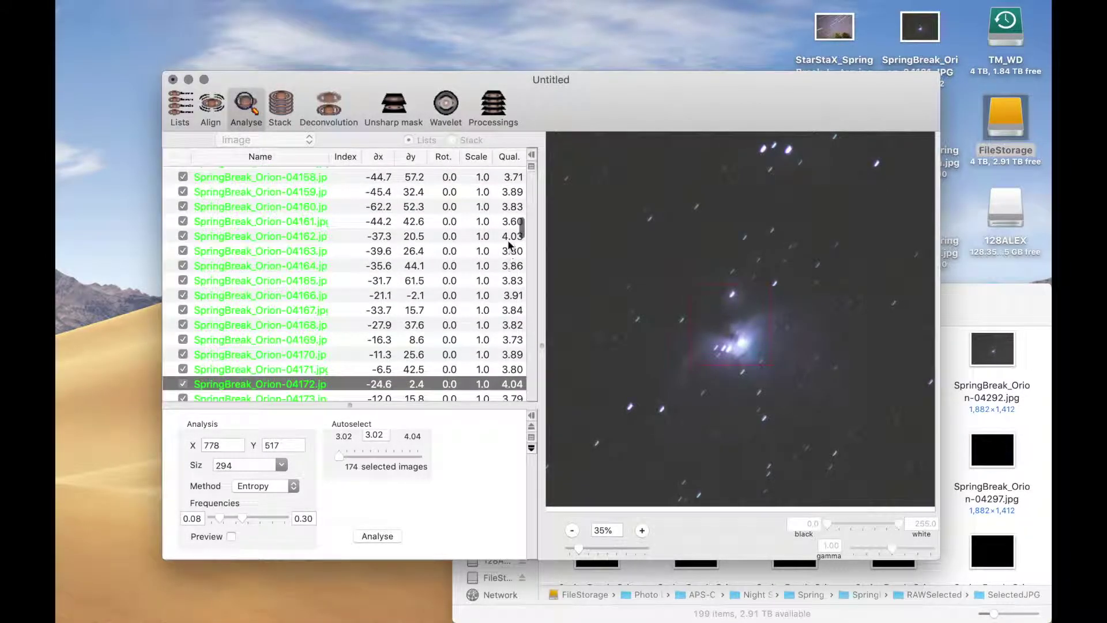
pyautogui.click(506, 241)
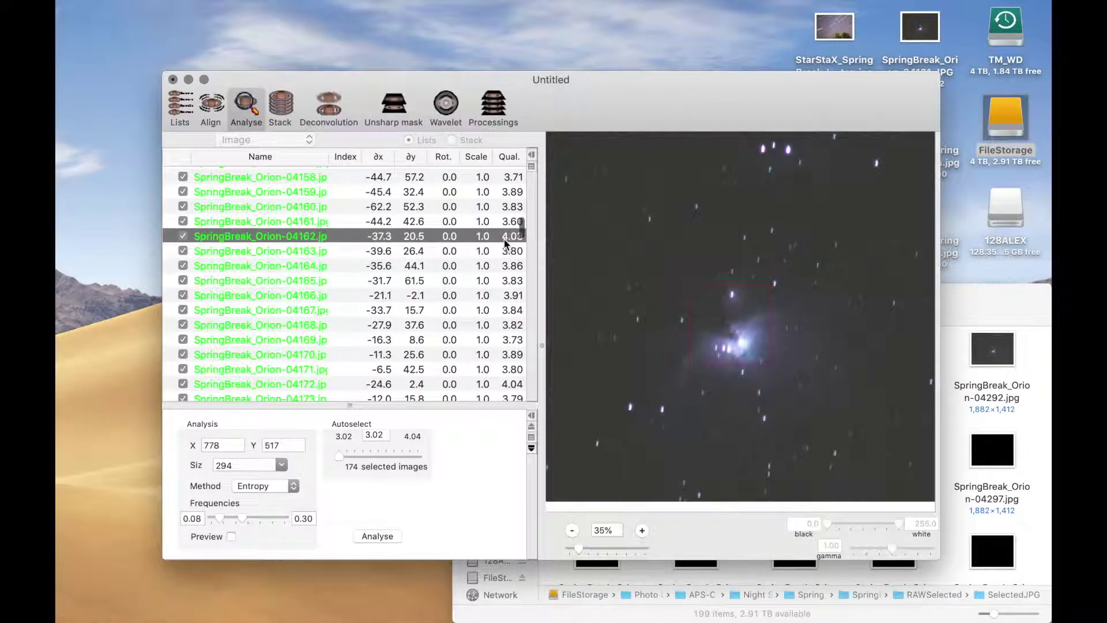
pyautogui.click(515, 385)
# Scroll down and preview the weak frame 04278 with quality 3.20.
pyautogui.scroll(-1, 516, 389)
pyautogui.scroll(-9, 515, 389)
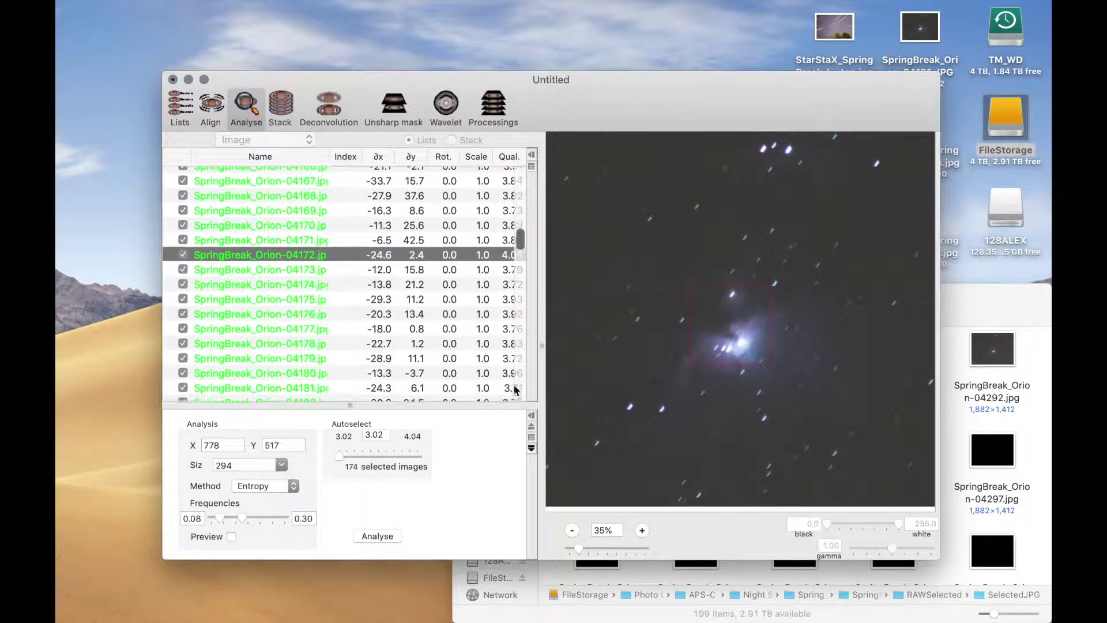
pyautogui.scroll(-12, 491, 367)
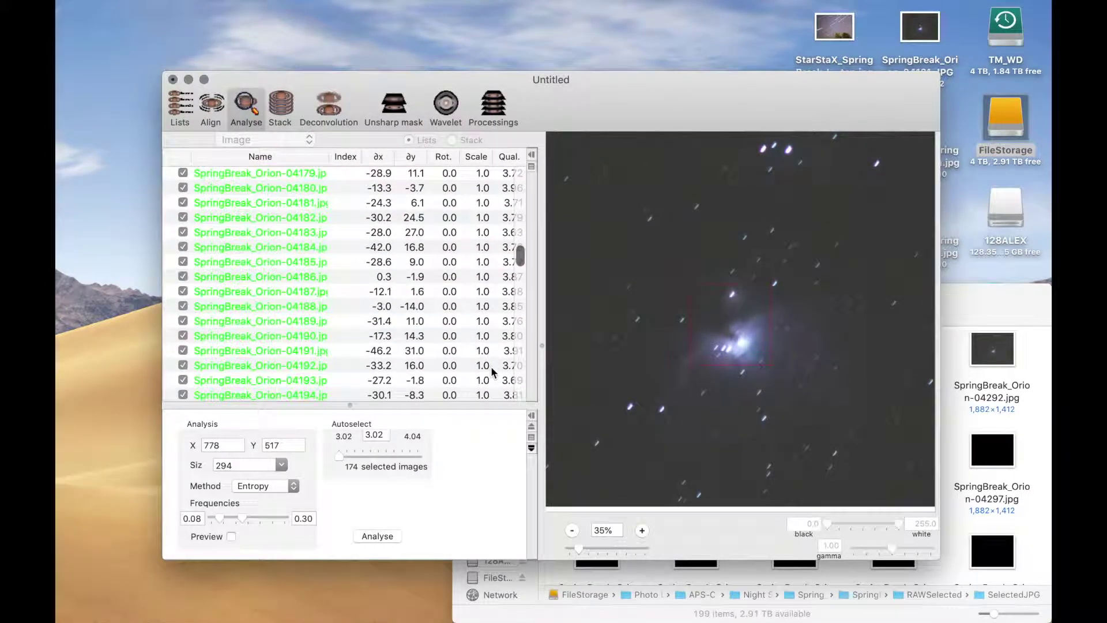
pyautogui.scroll(-12, 499, 373)
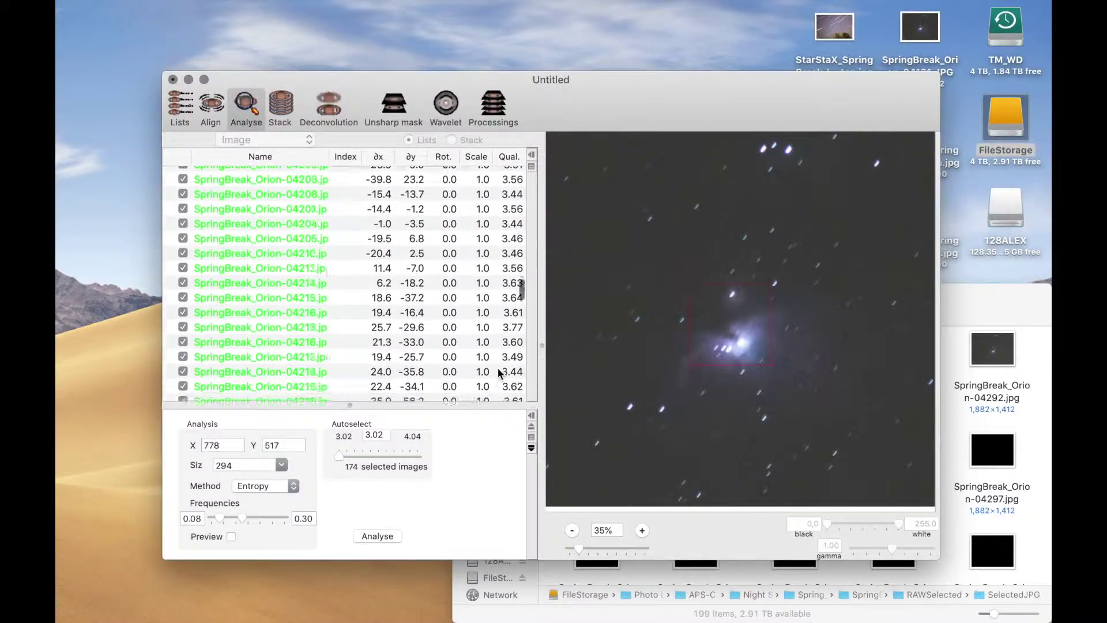
pyautogui.scroll(-8, 497, 368)
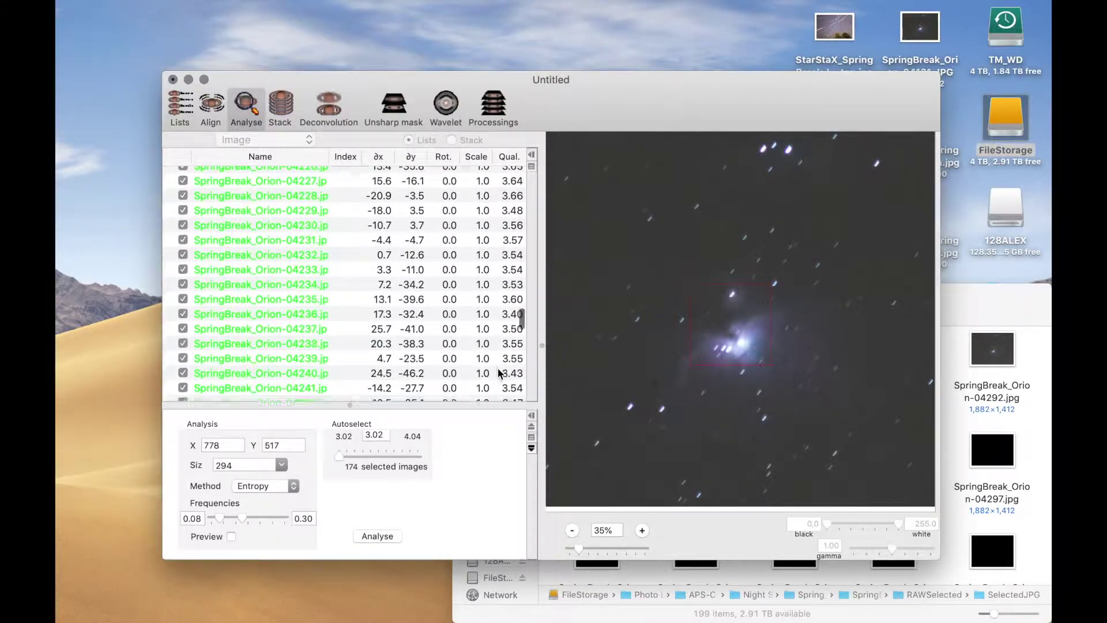
pyautogui.scroll(-11, 497, 368)
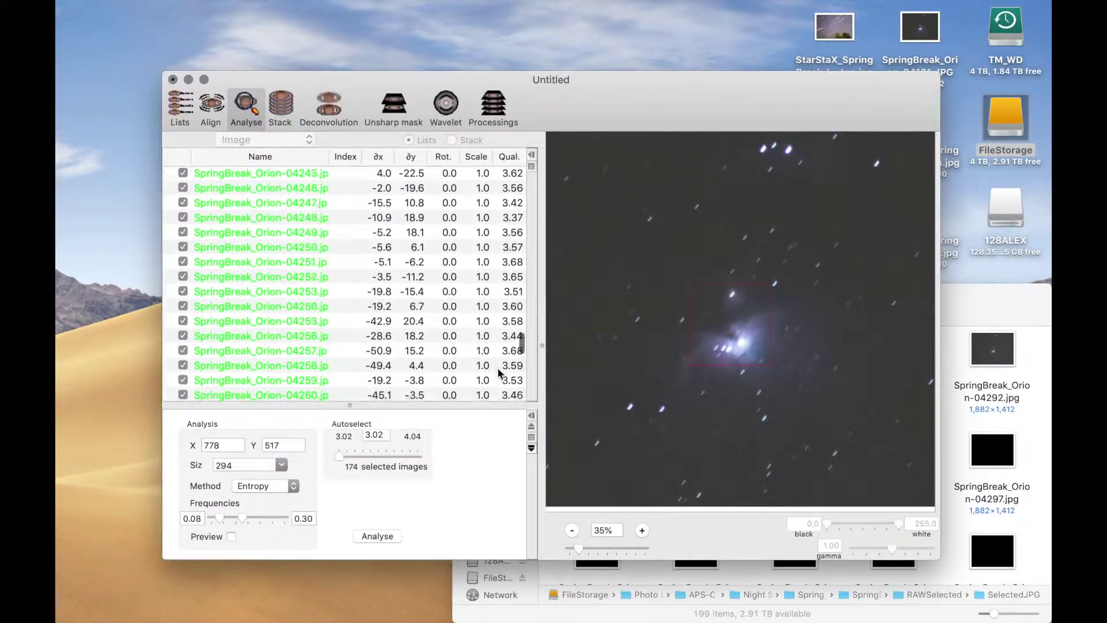
pyautogui.scroll(-3, 497, 367)
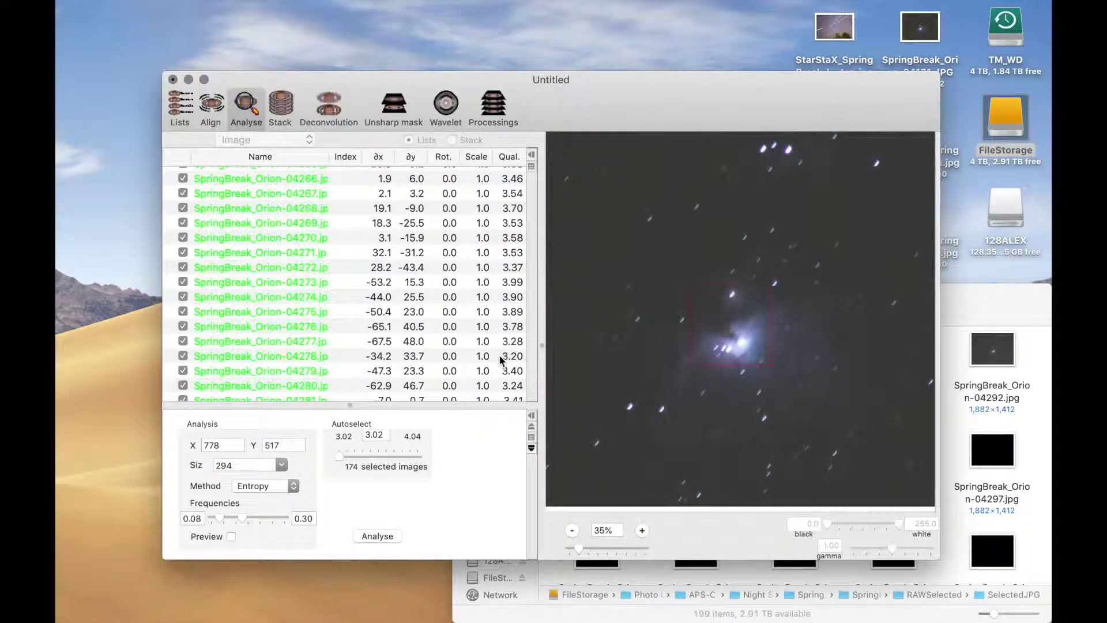
pyautogui.click(499, 354)
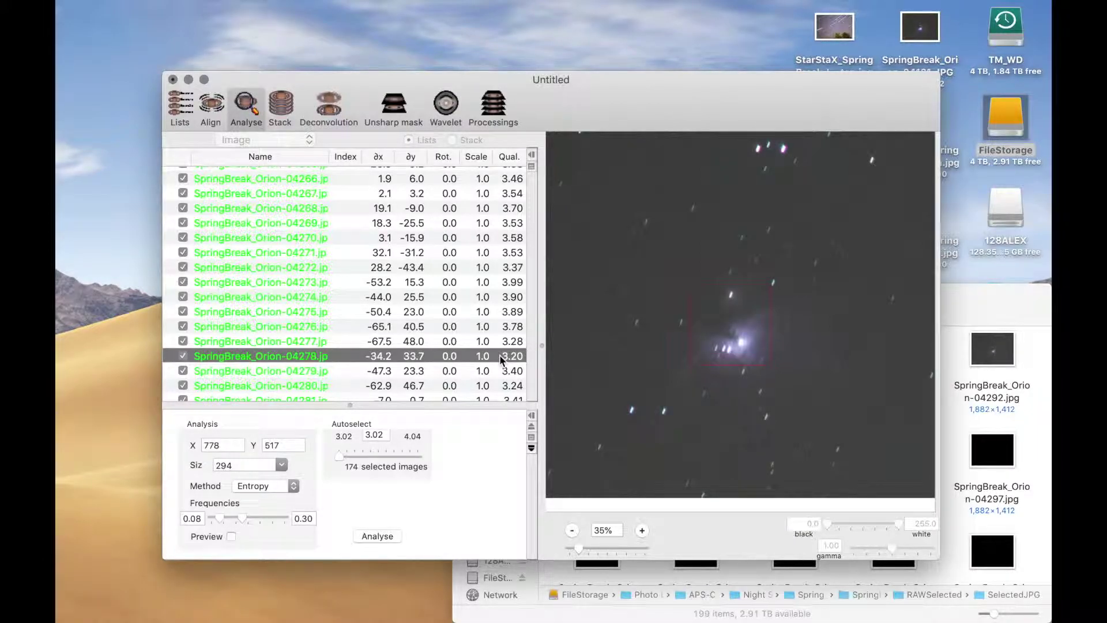
pyautogui.click(340, 457)
# Raise the Autoselect quality threshold to 3.43, leaving 151 frames ticked.
pyautogui.moveTo(340, 457); pyautogui.dragTo(373, 462)
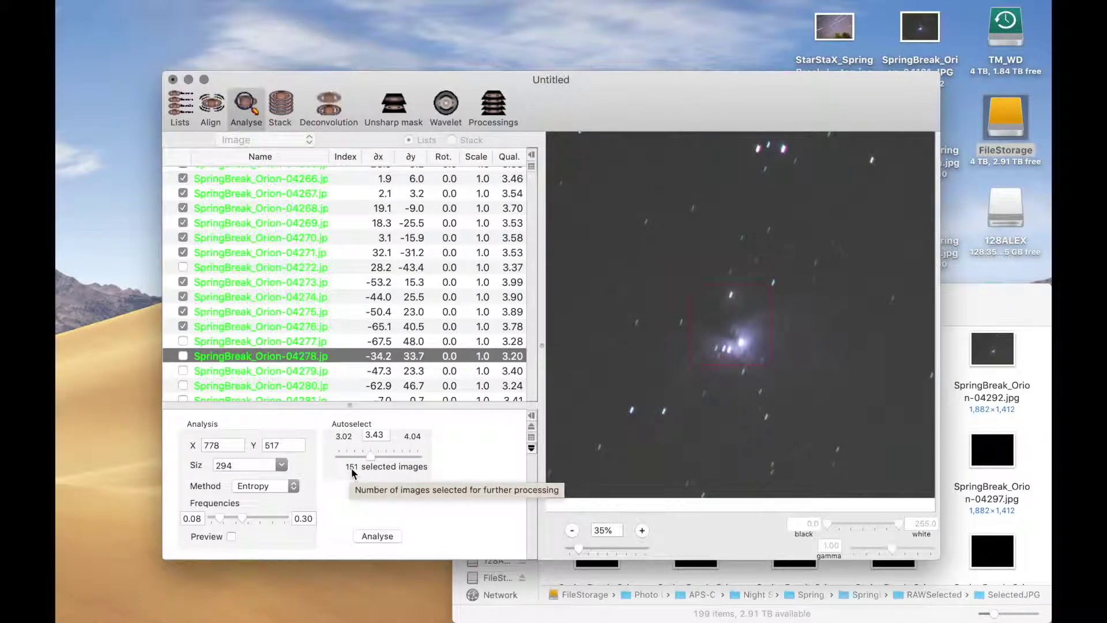
pyautogui.click(283, 120)
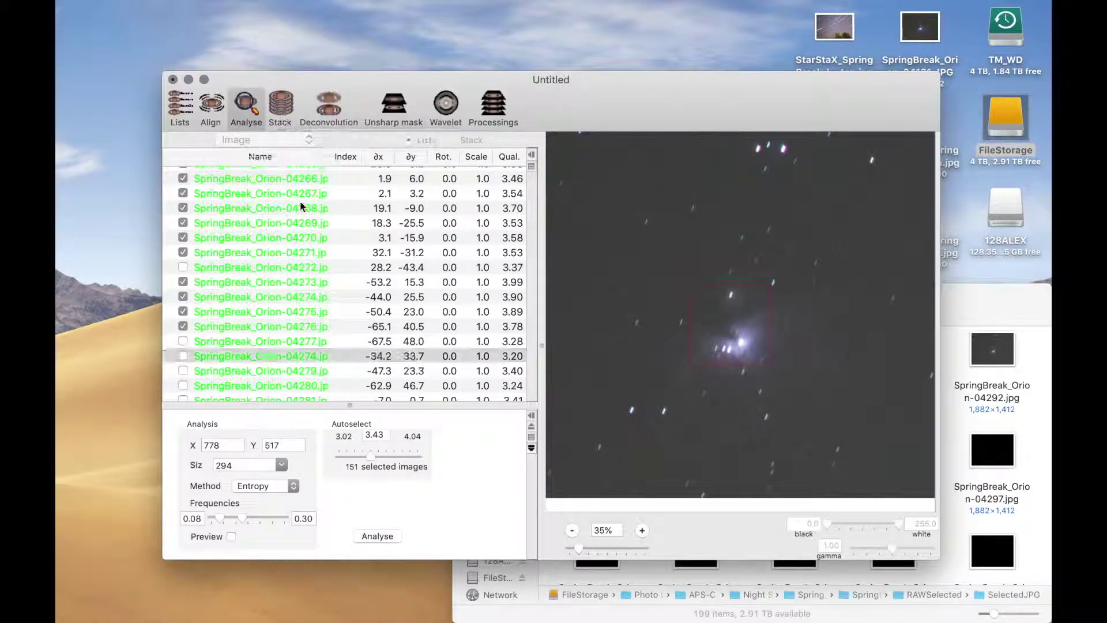
# Zoom the stack preview out to 25% and draw a crop of X 384, Y 10, W 1200, H 1440.
pyautogui.click(282, 109)
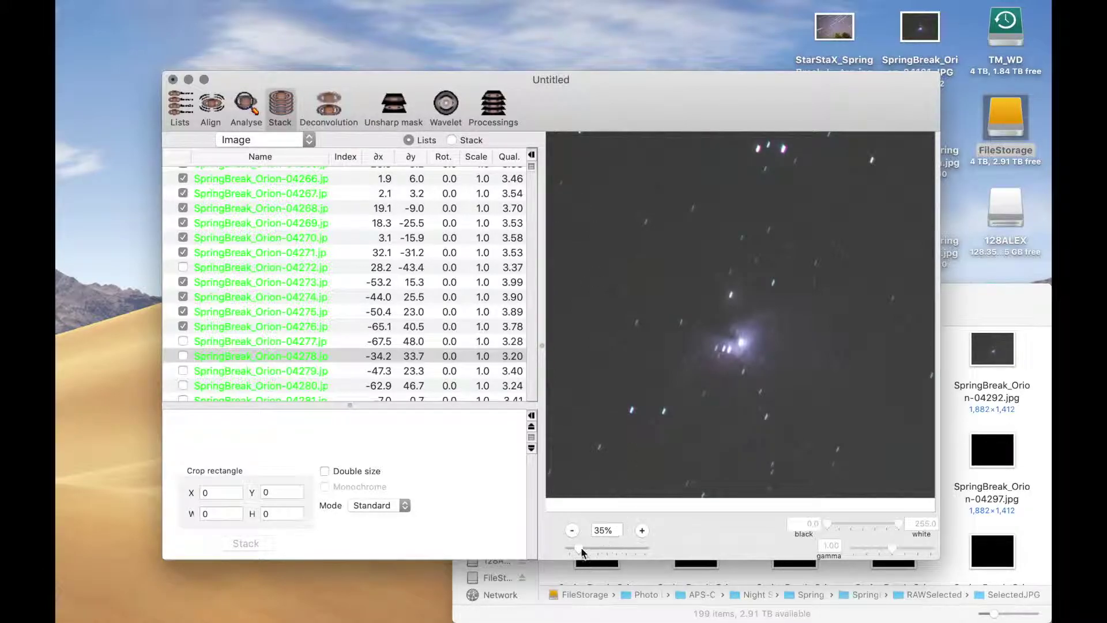
pyautogui.moveTo(581, 550); pyautogui.dragTo(567, 600)
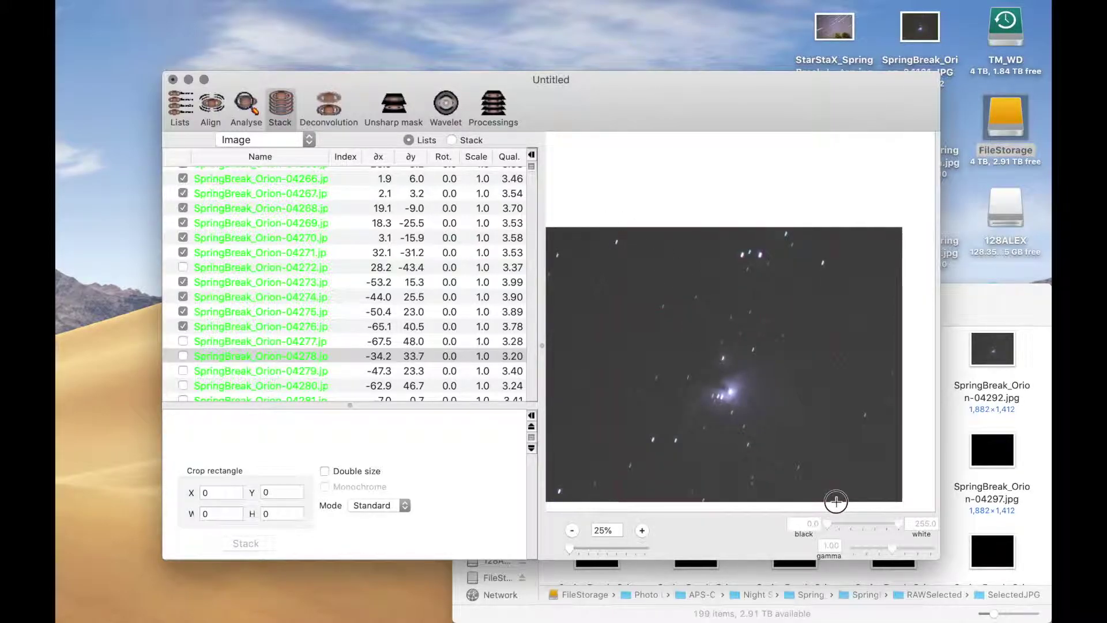
pyautogui.moveTo(836, 501); pyautogui.dragTo(845, 501)
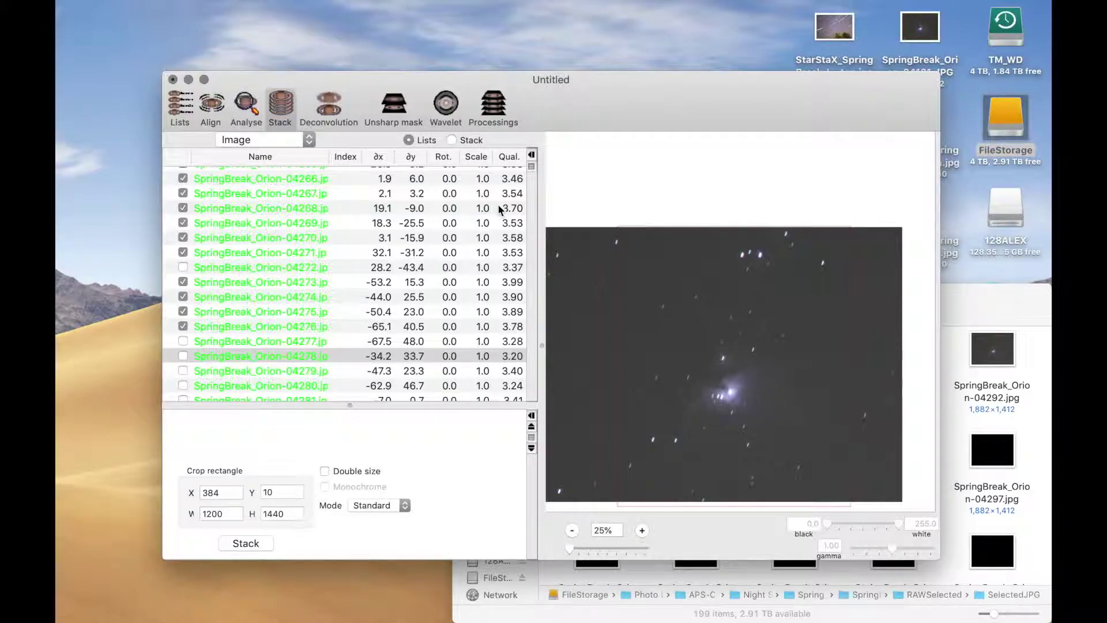
# Stack the selected Orion frames into a single Image stack and scroll the preview to the nebula.
pyautogui.click(253, 543)
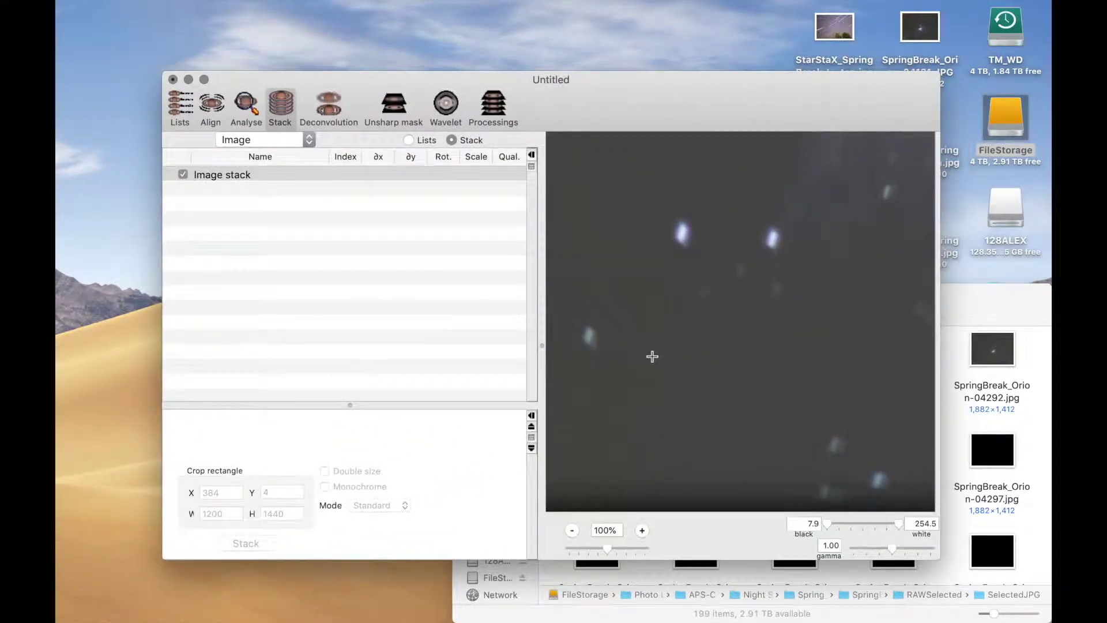
pyautogui.scroll(10, 742, 350)
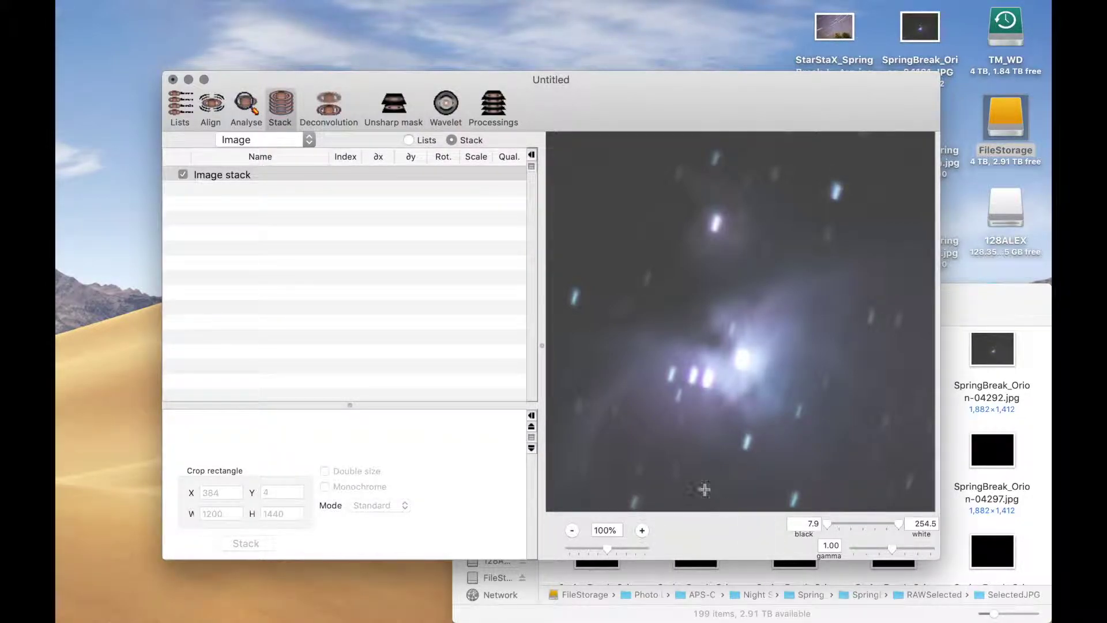
pyautogui.moveTo(186, 4)
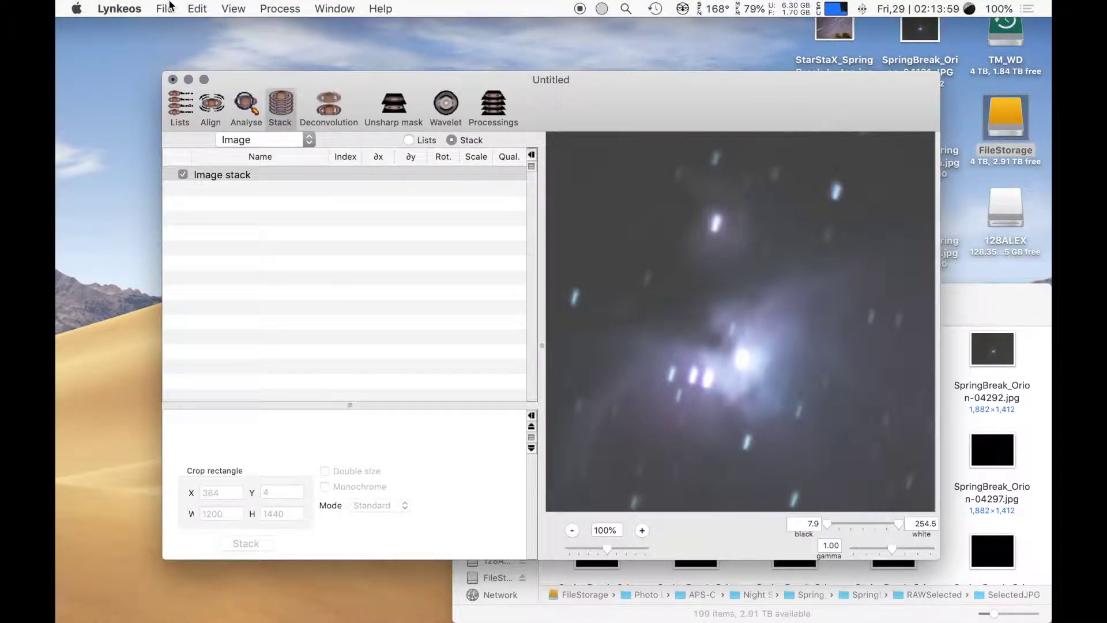
pyautogui.click(170, 6)
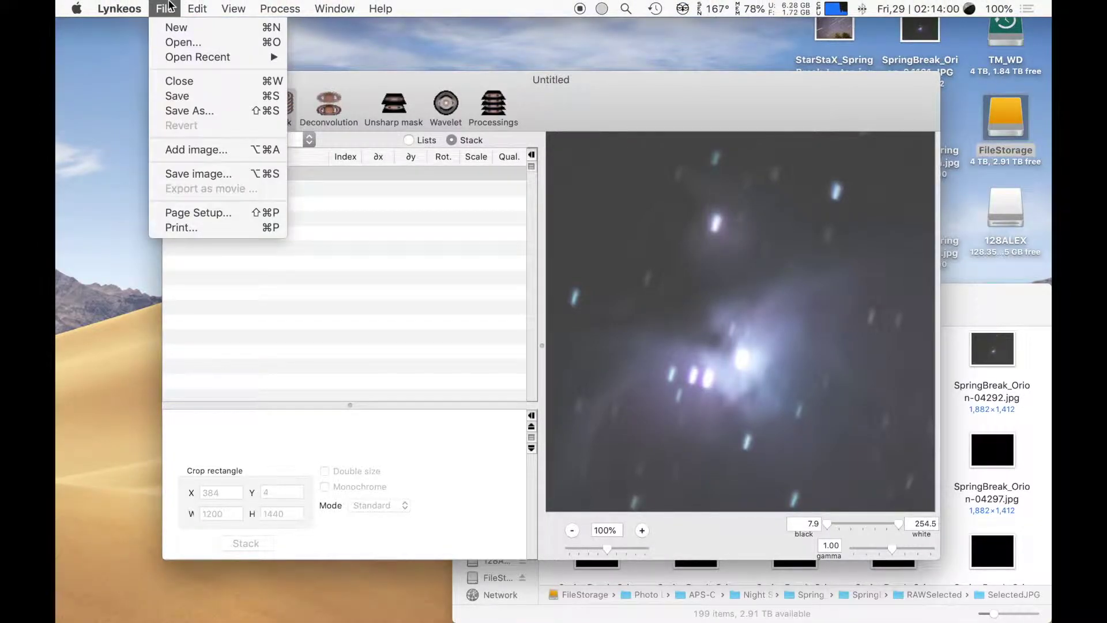
pyautogui.click(207, 173)
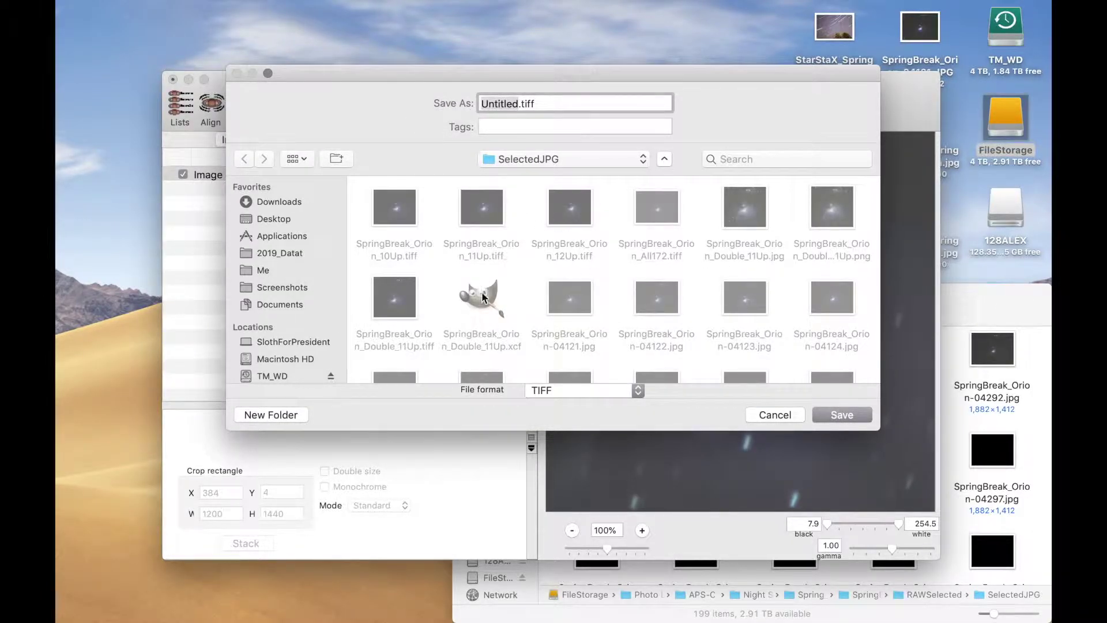
pyautogui.click(775, 415)
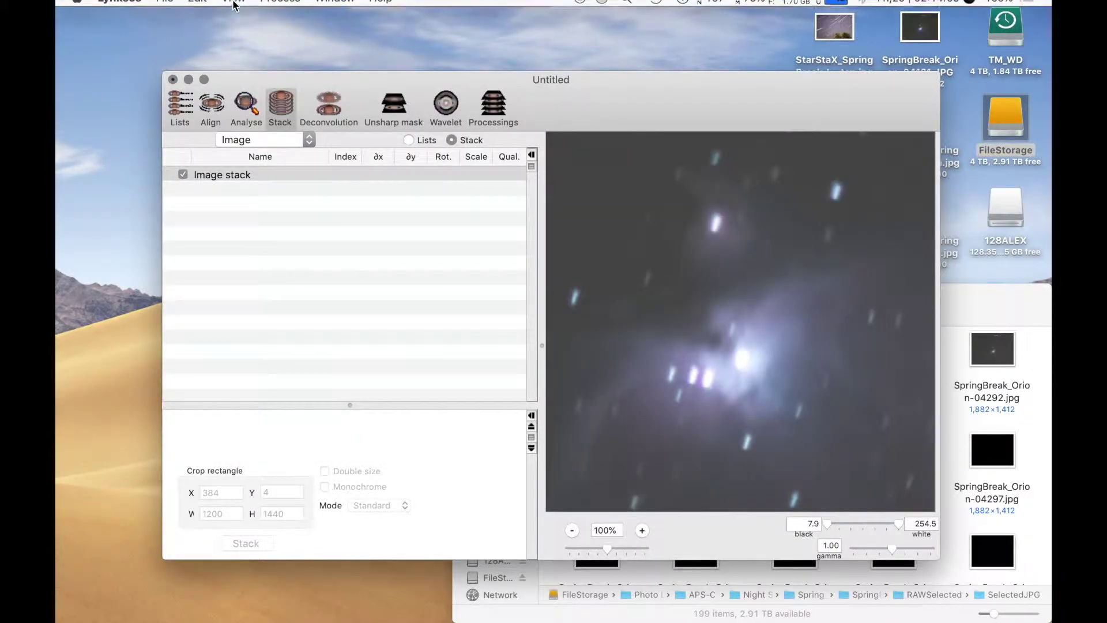
pyautogui.click(168, 7)
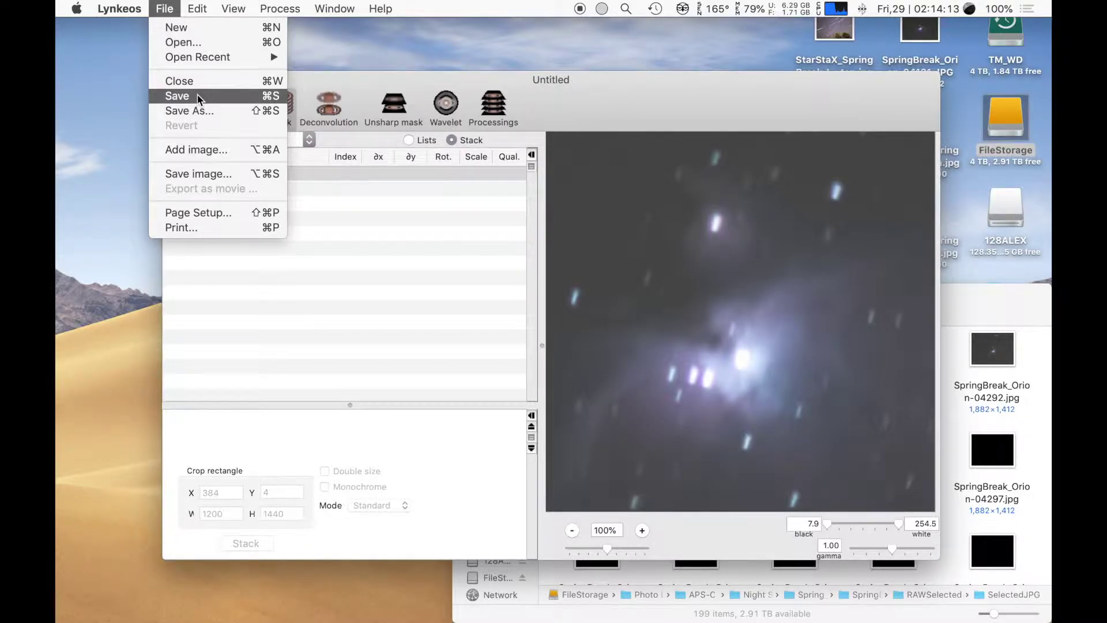
pyautogui.click(373, 205)
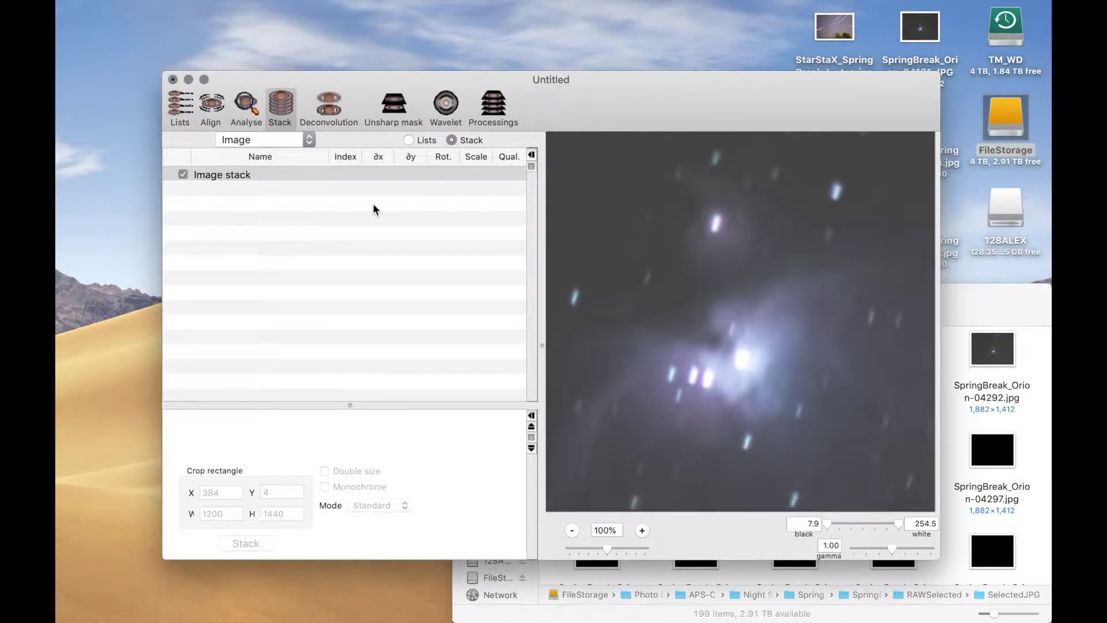